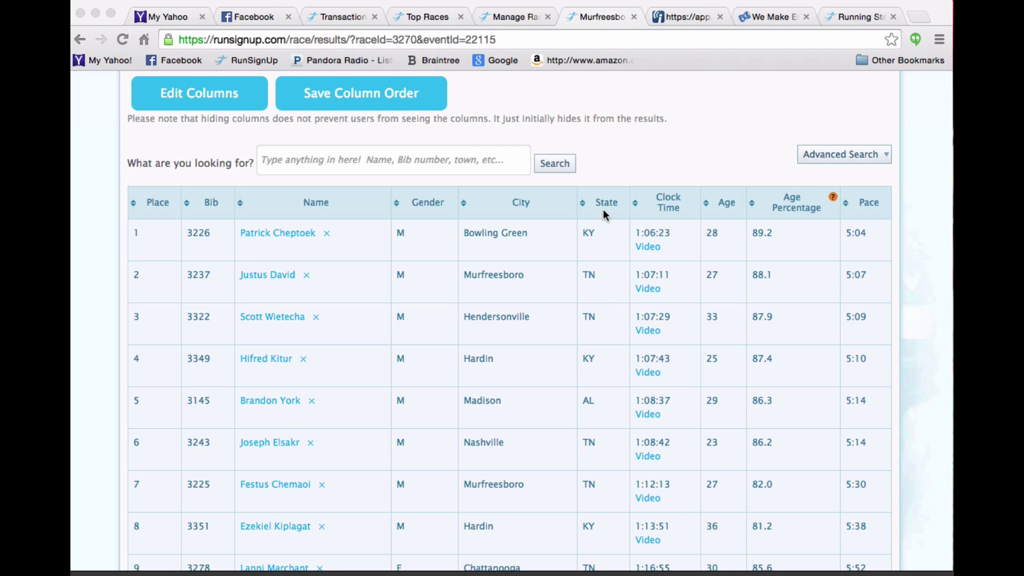
Show the Existing Individual Results dashboard for the 2014 Murfreesboro Half Marathon.
left_click(524, 23)
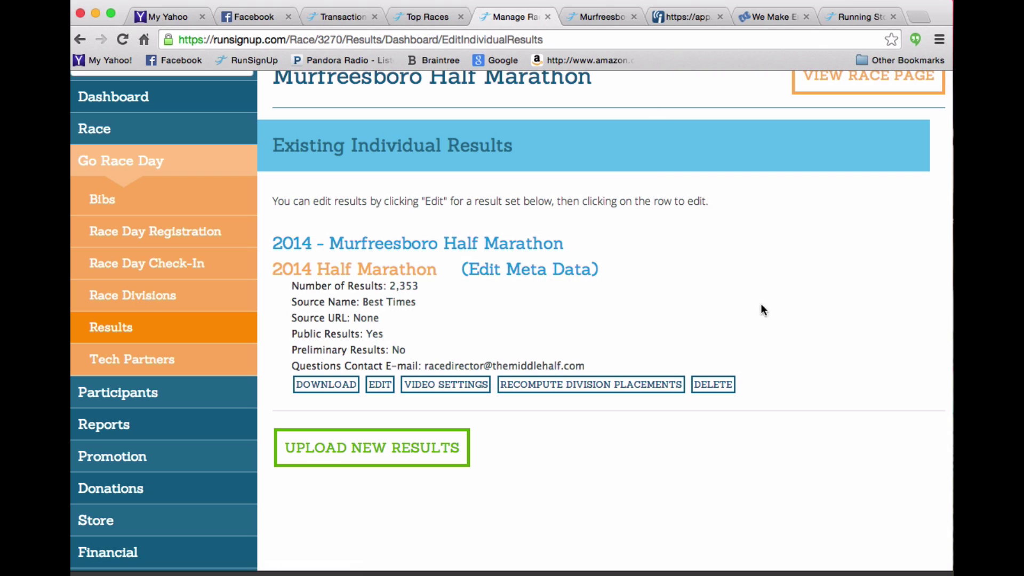
Start a new results upload for the 2014 - Murfreesboro Half Marathon event.
left_click(392, 454)
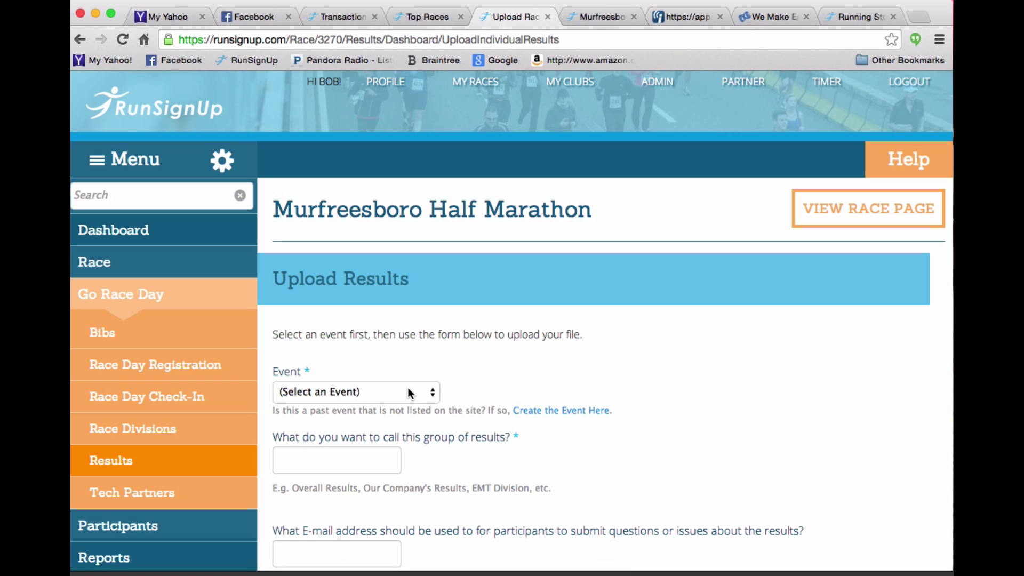
left_click(411, 391)
left_click(381, 420)
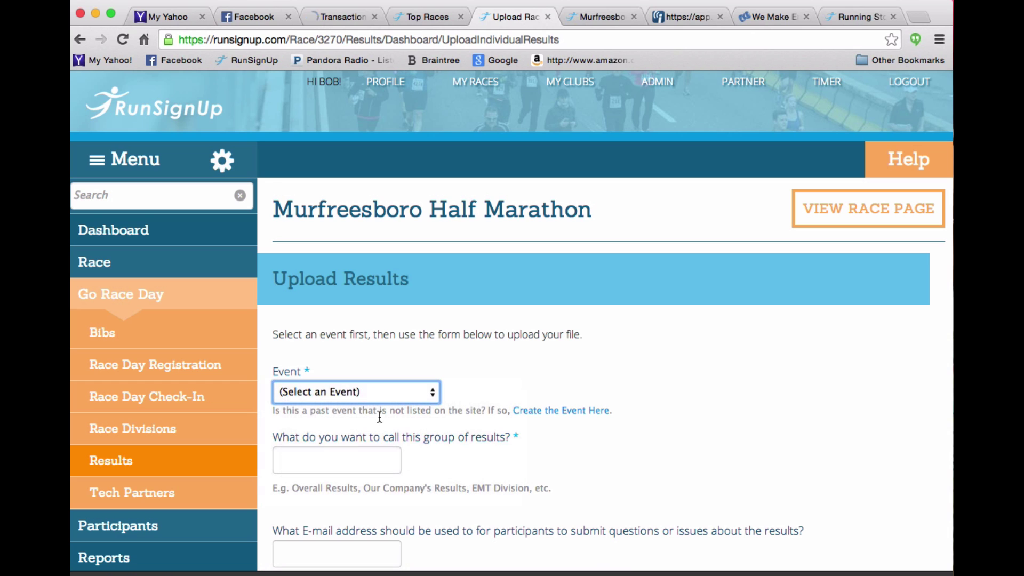
scroll(616, 453, "down", 2)
scroll(614, 447, "down", 3)
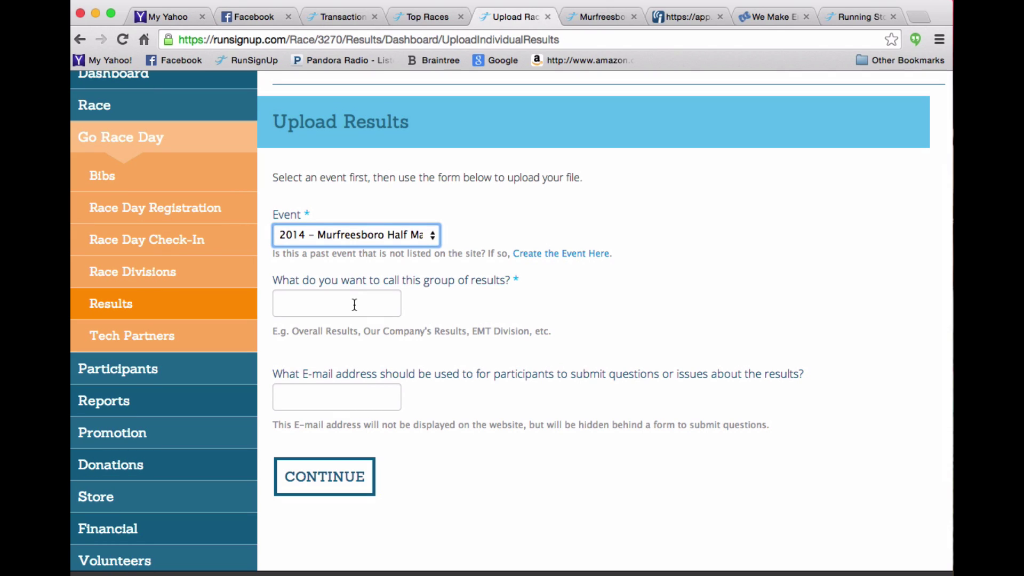
Name the results group 'Test' and fill in the contact e-mail.
left_click(355, 304)
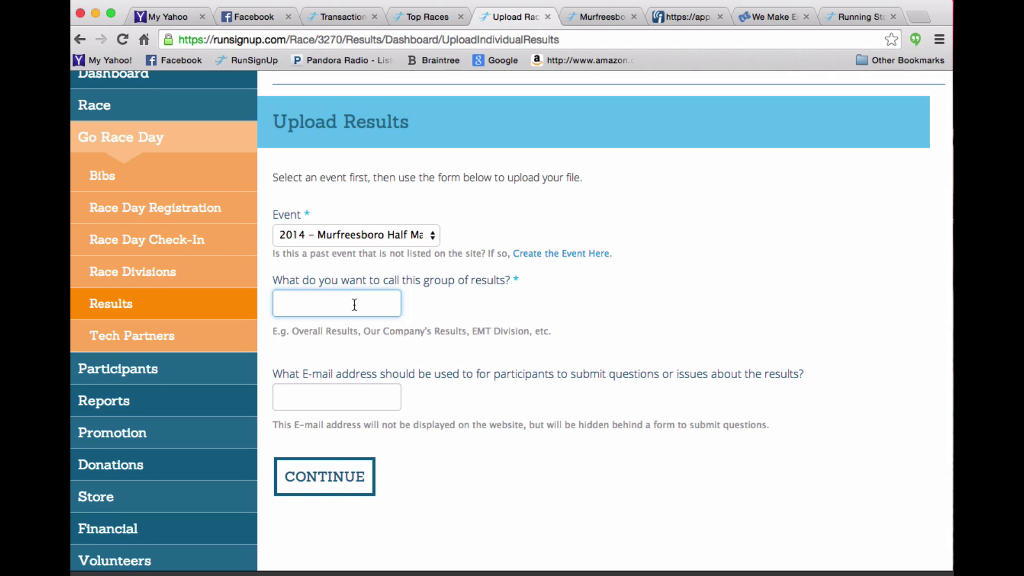
type("Test")
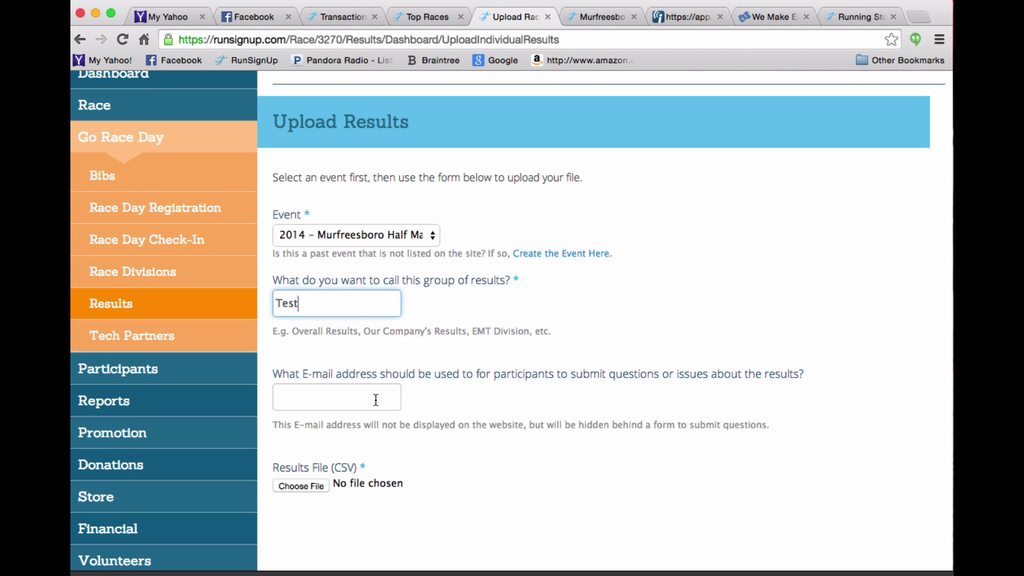
left_click(366, 402)
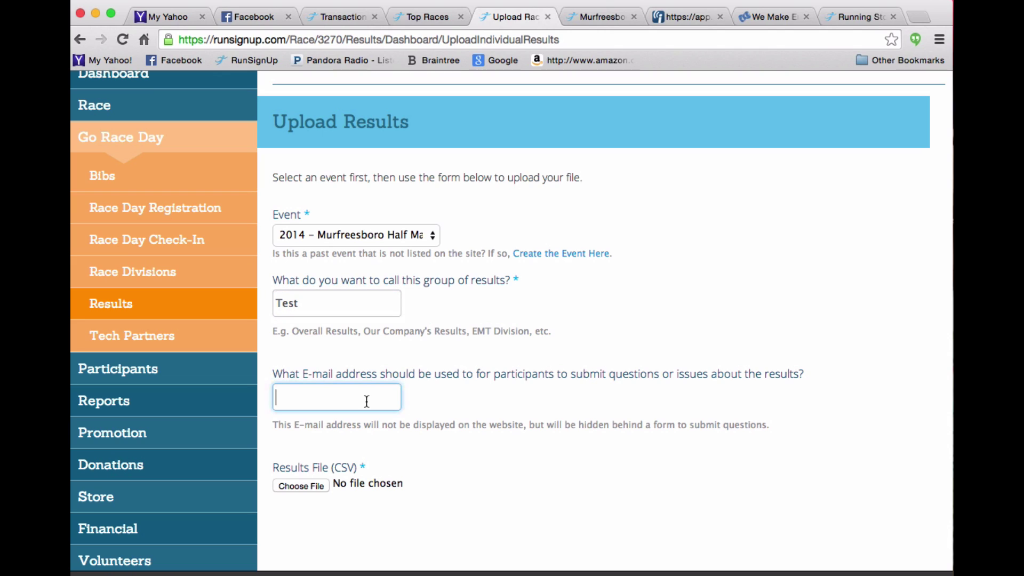
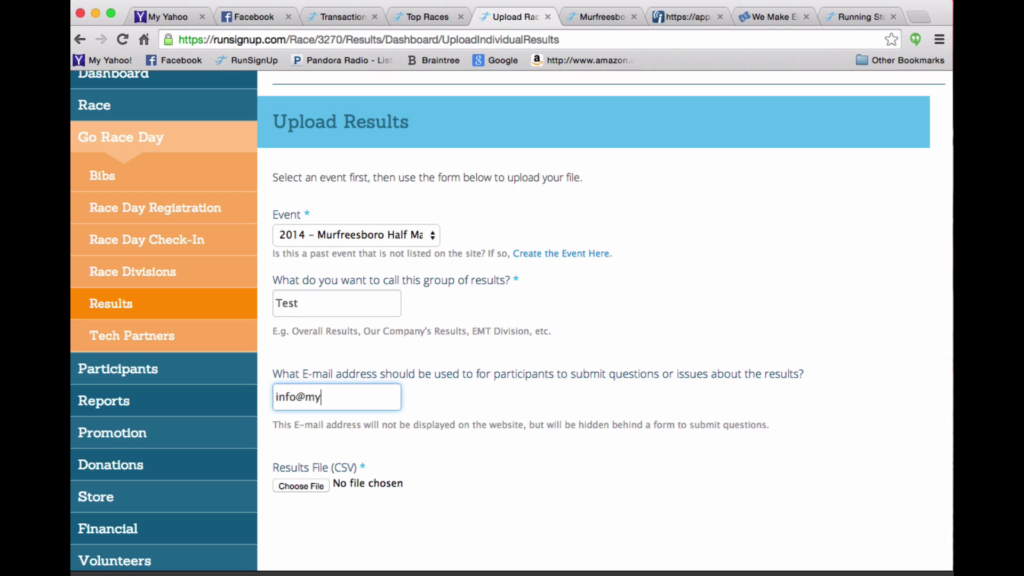
key("super+Tab")
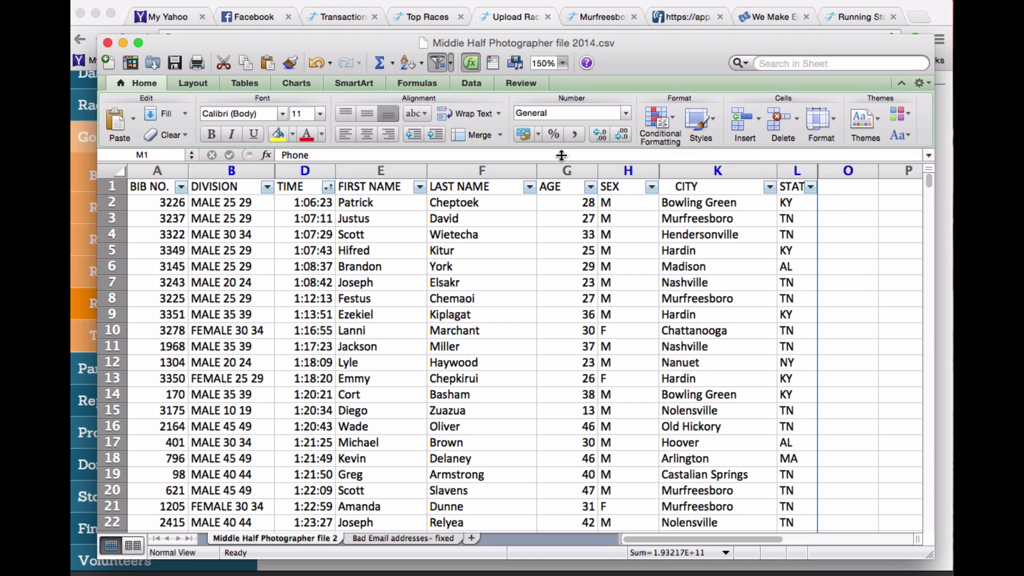
left_click_drag(554, 40, 1021, 11)
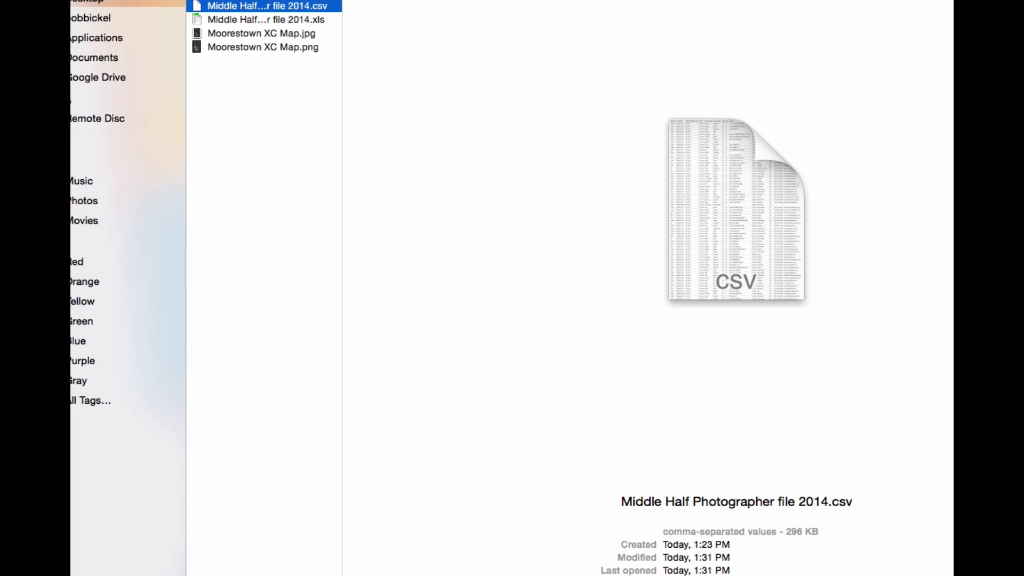
Upload Middle Half Photographer file 2014.csv from the Open sheet.
key("Return")
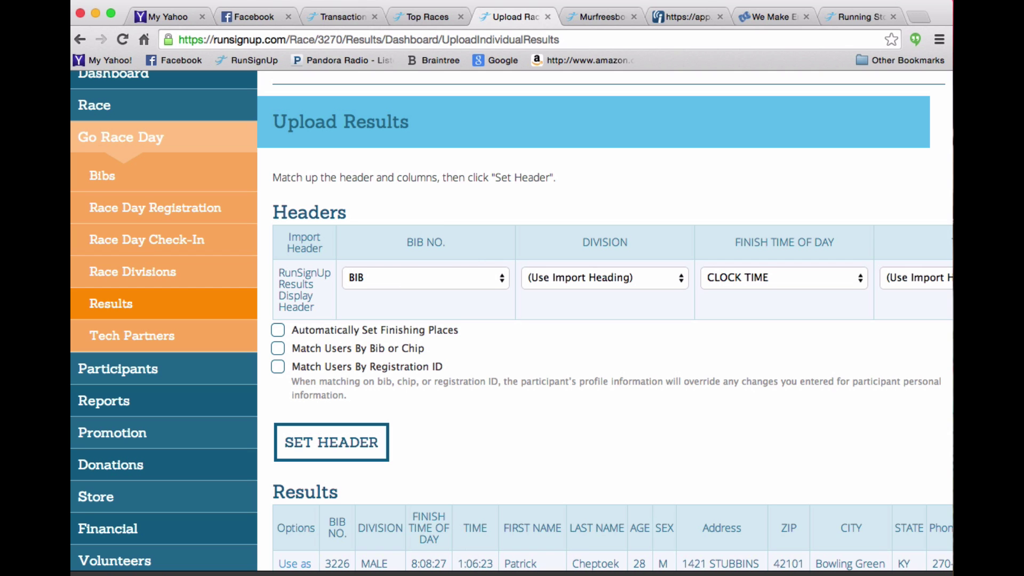
Exclude the DIVISION and FINISH TIME OF DAY columns and map TIME as clock time.
key("super+Tab")
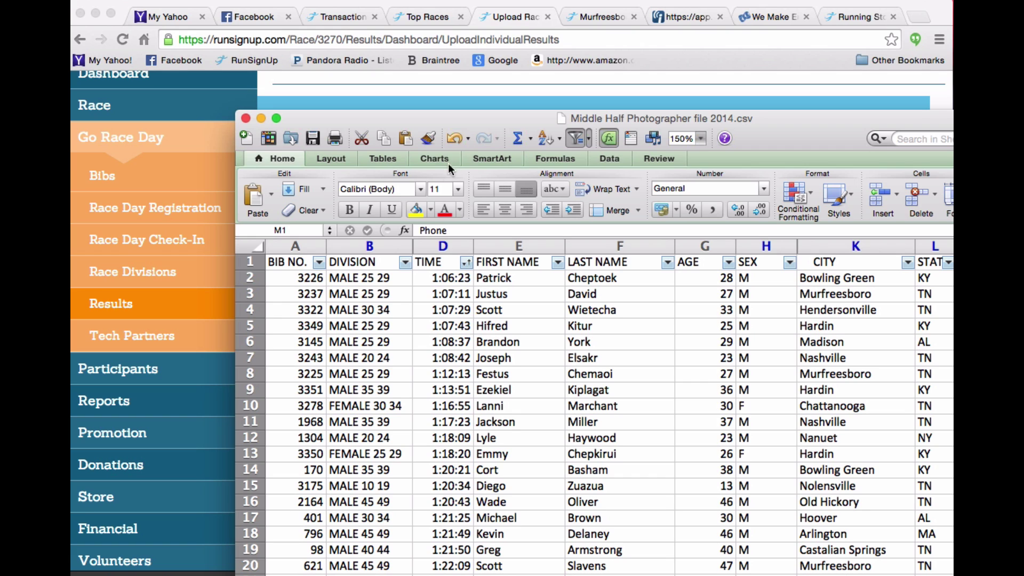
key("super+Tab")
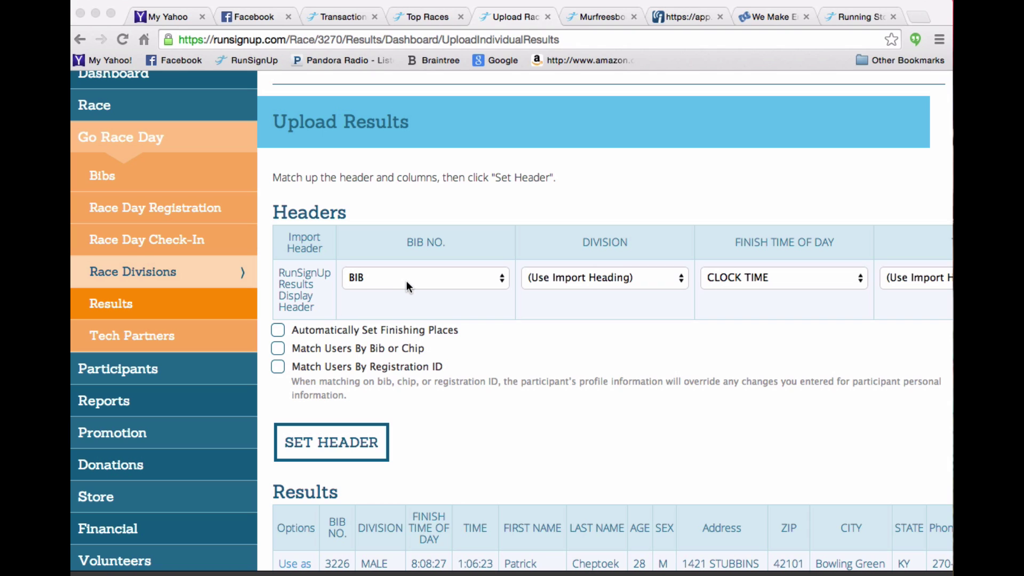
left_click(610, 281)
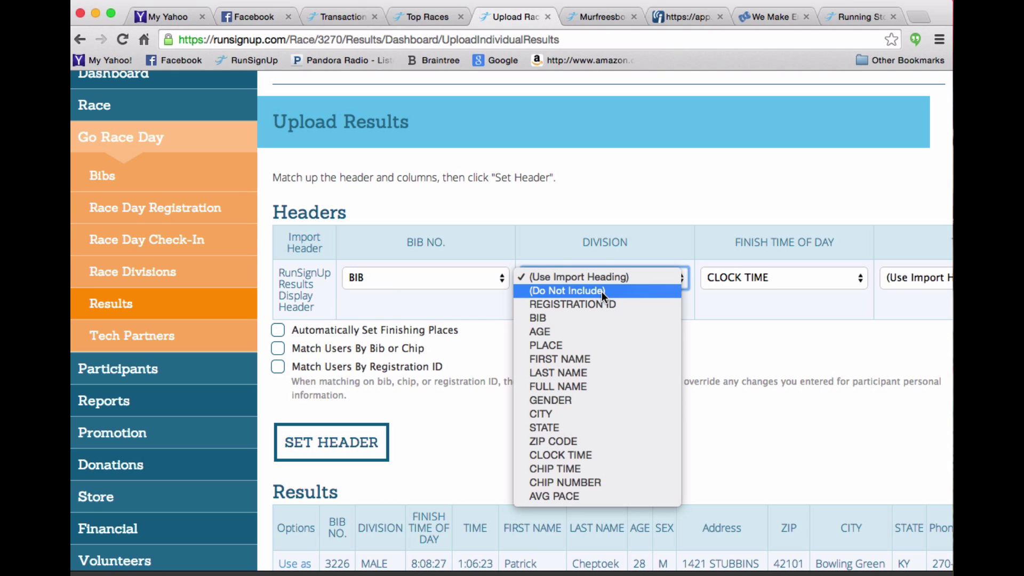
left_click(602, 291)
scroll(803, 311, "right", 8)
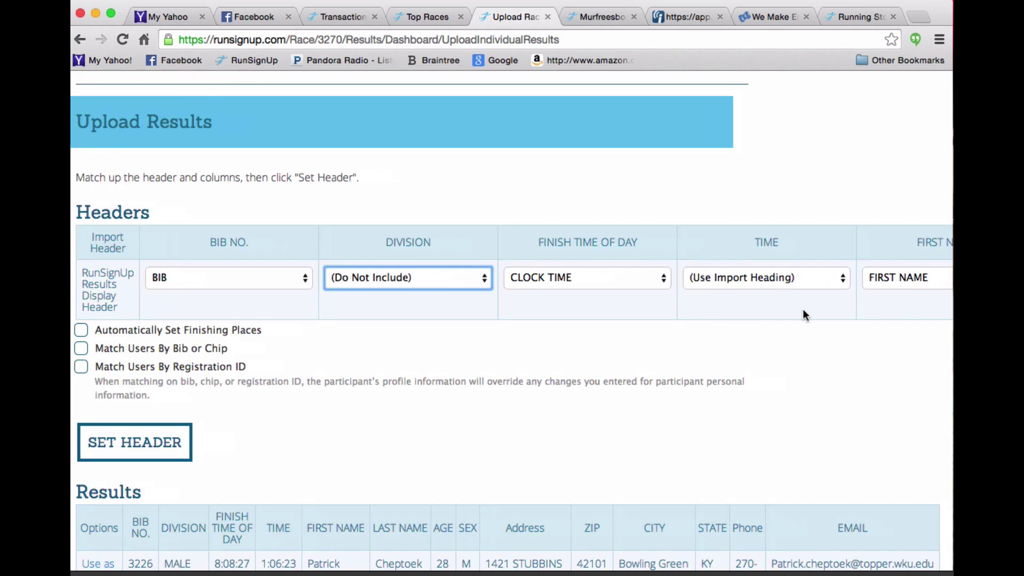
left_click(570, 282)
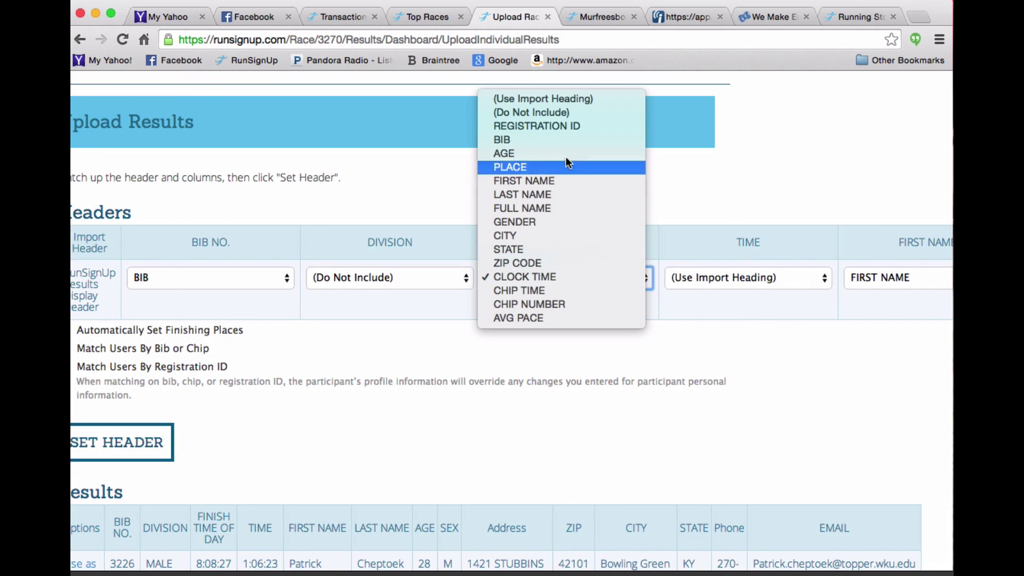
left_click(564, 114)
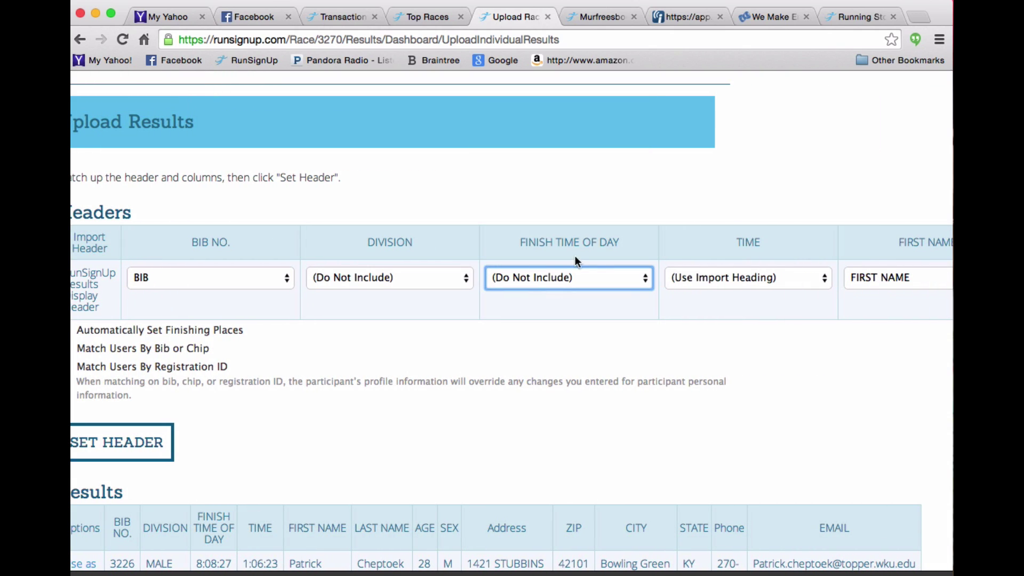
left_click(746, 292)
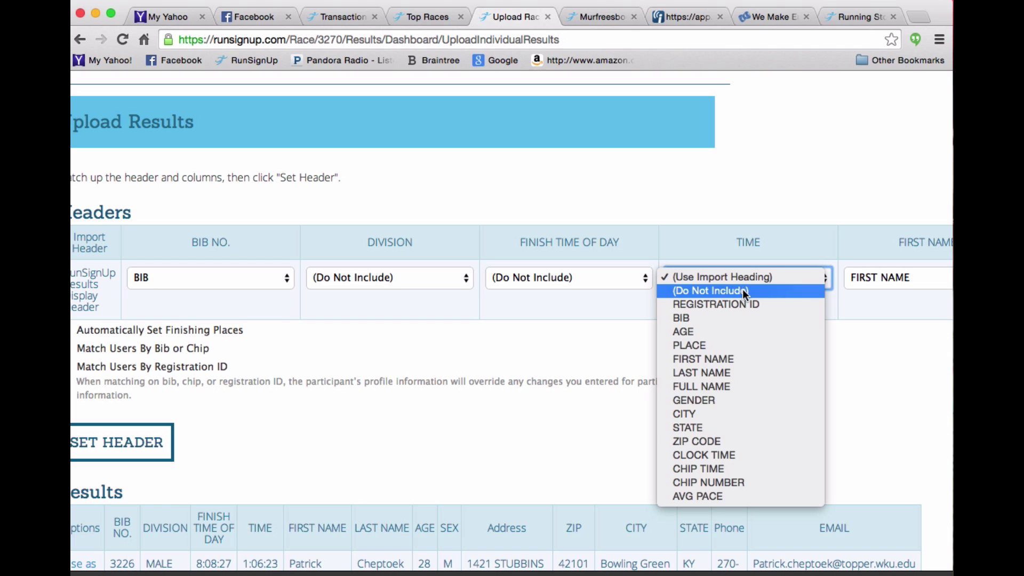
left_click(703, 455)
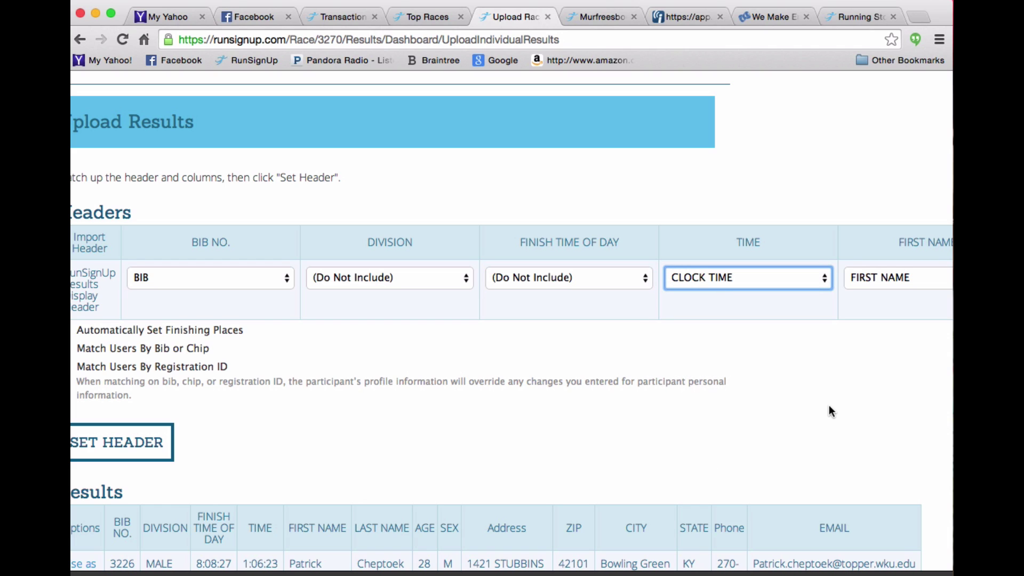
Exclude the Address, ZIP, Phone and EMAIL columns from the results.
scroll(830, 409, "right", 10)
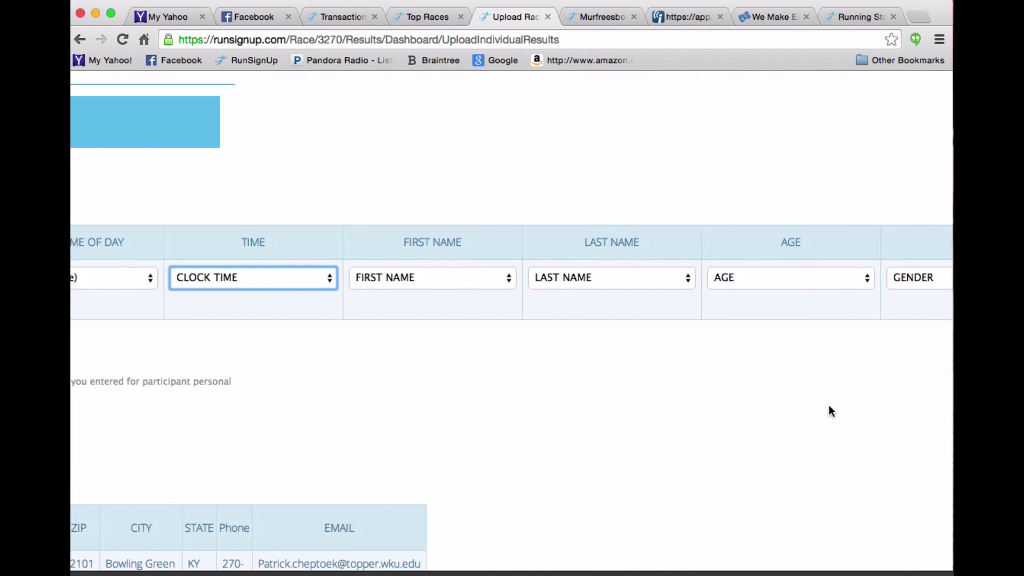
scroll(829, 406, "right", 2)
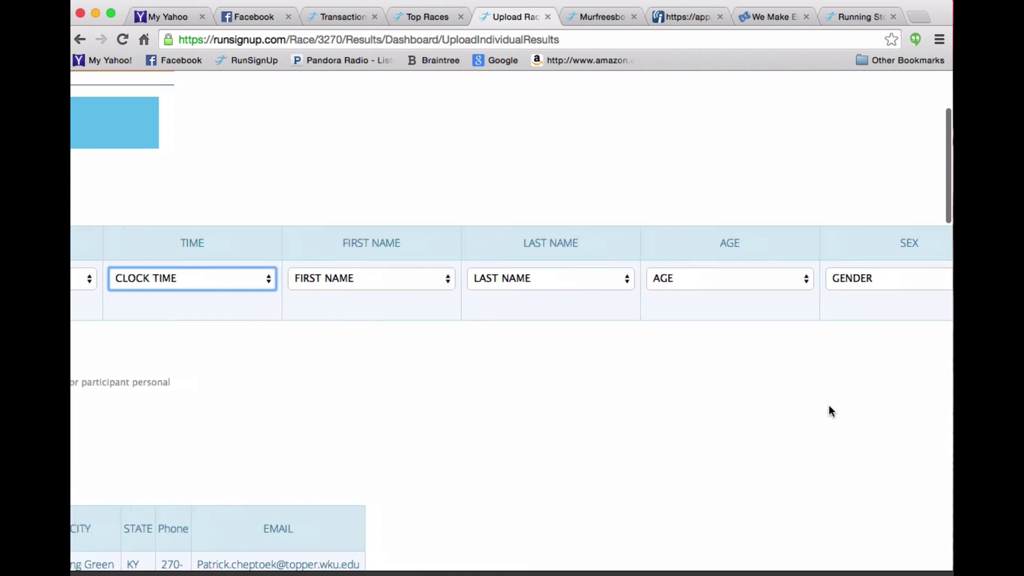
scroll(829, 412, "right", 8)
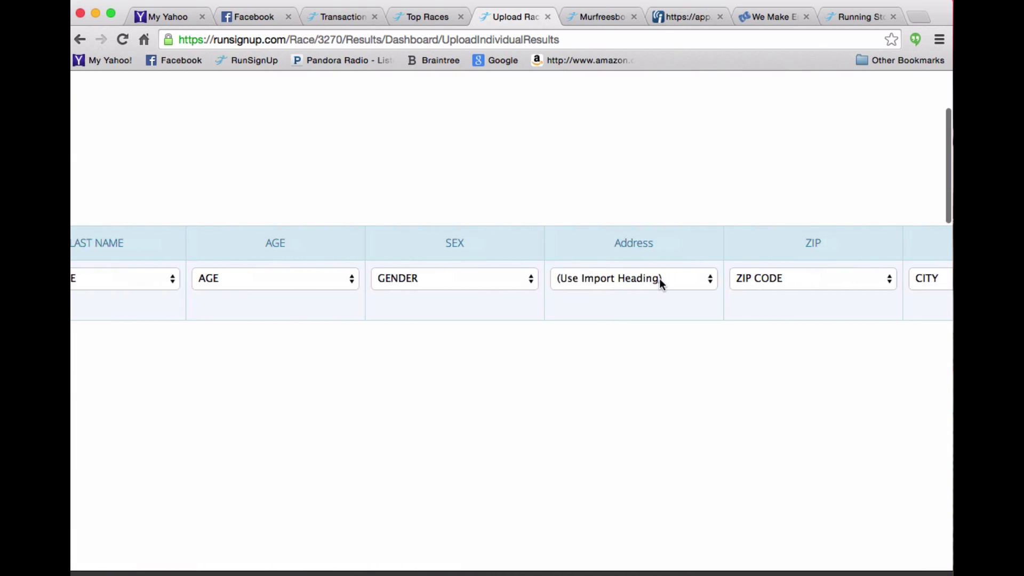
left_click(659, 279)
left_click(645, 293)
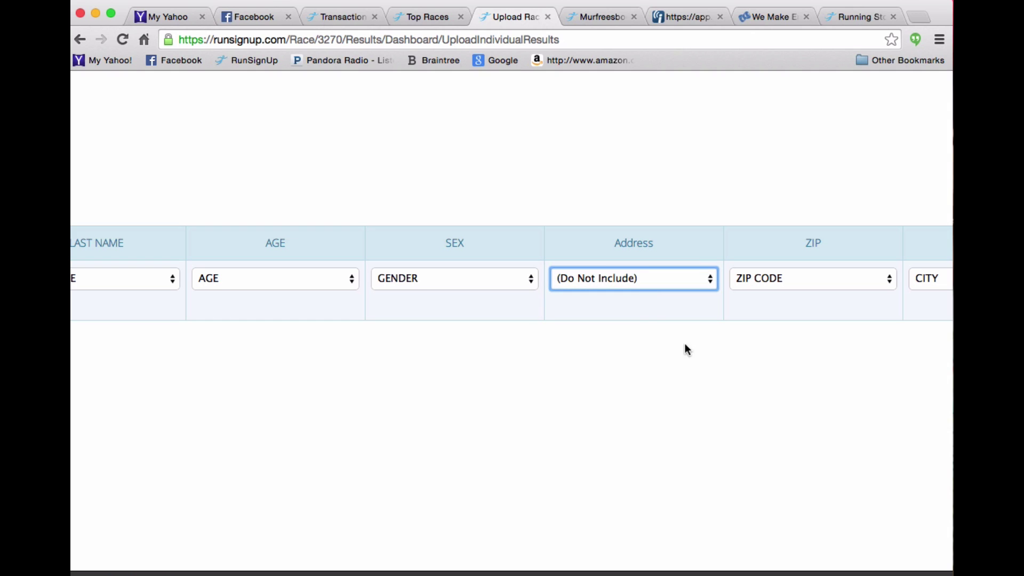
scroll(818, 384, "right", 2)
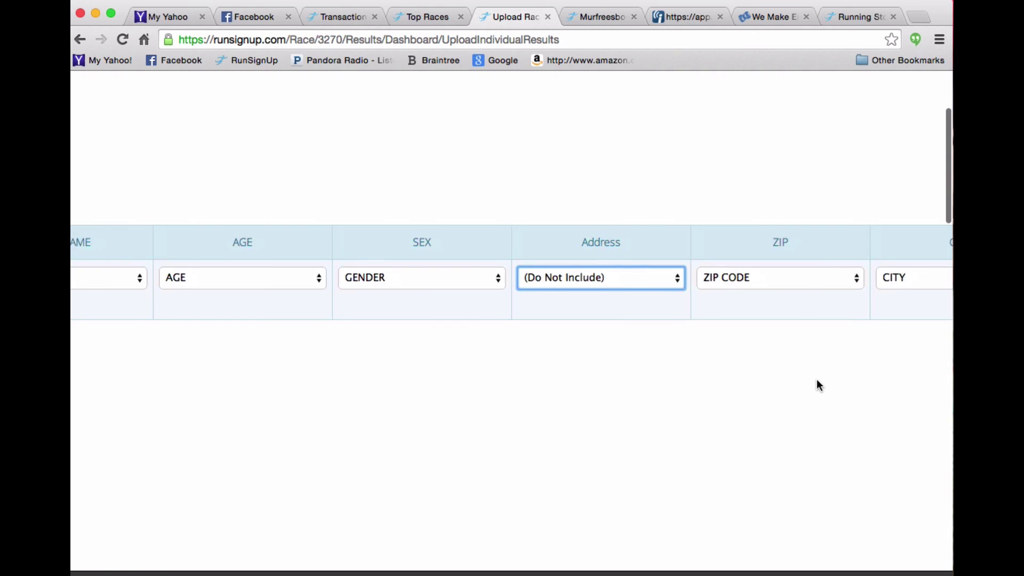
left_click(740, 278)
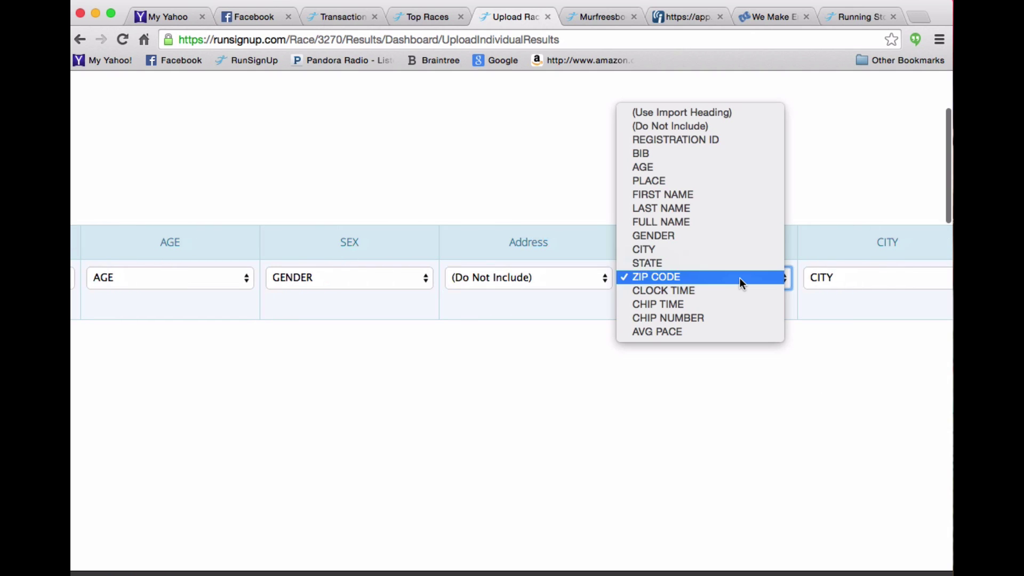
left_click(680, 126)
scroll(840, 435, "right", 8)
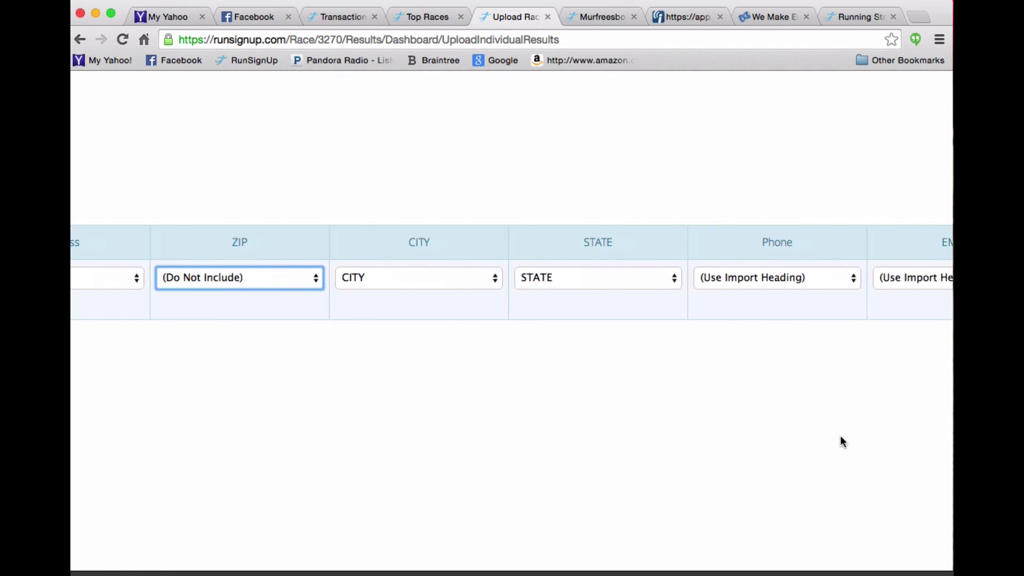
scroll(841, 442, "right", 3)
left_click(750, 277)
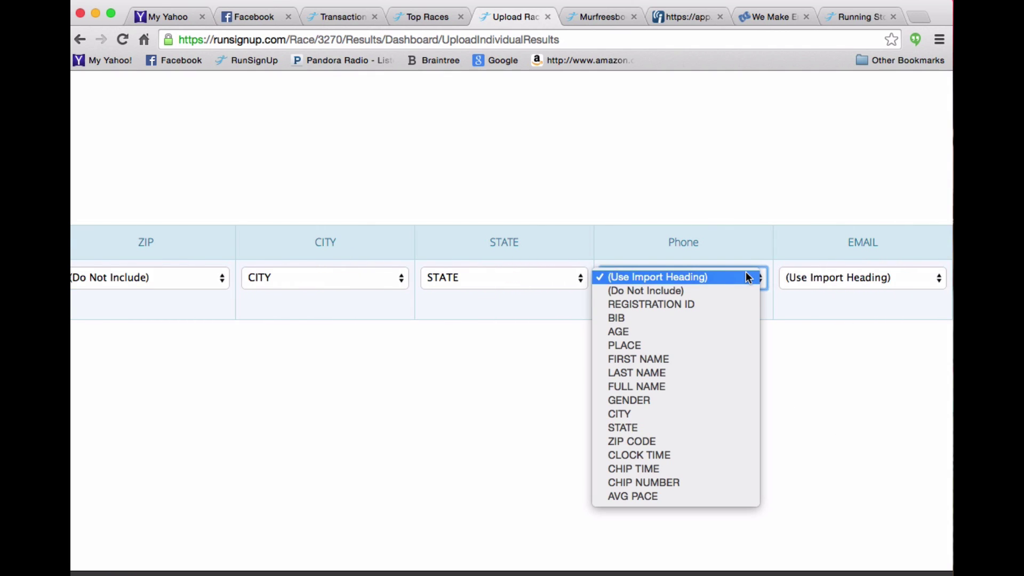
left_click(727, 290)
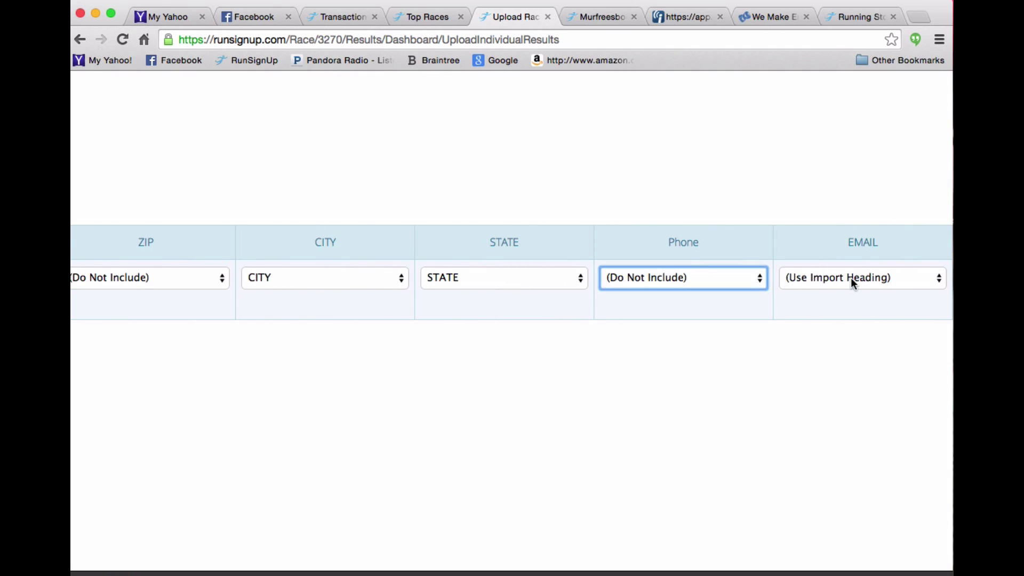
left_click(850, 277)
left_click(846, 296)
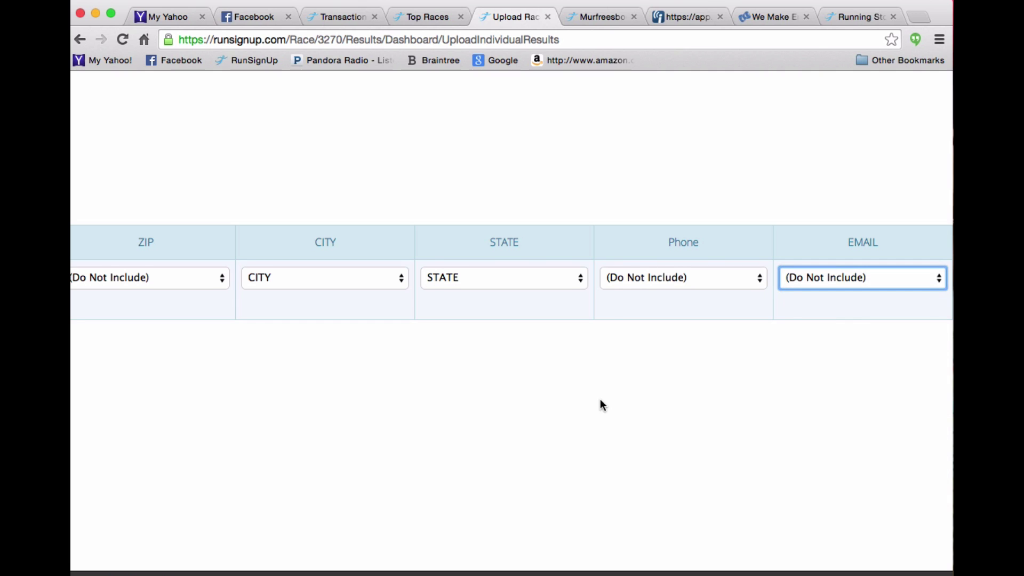
Turn on Automatically Set Finishing Places.
scroll(600, 405, "left", 10)
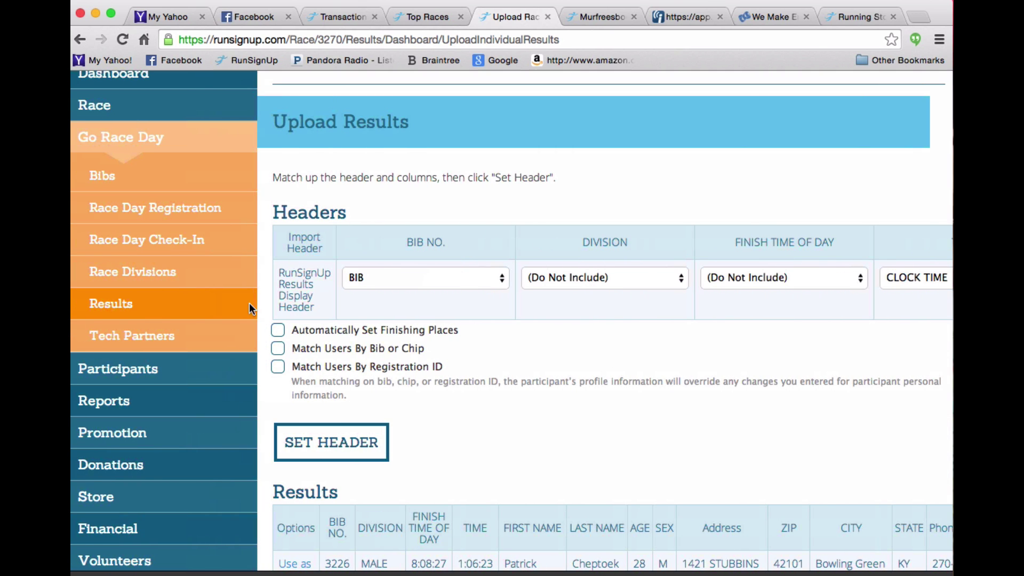
left_click(278, 331)
scroll(580, 420, "down", 5)
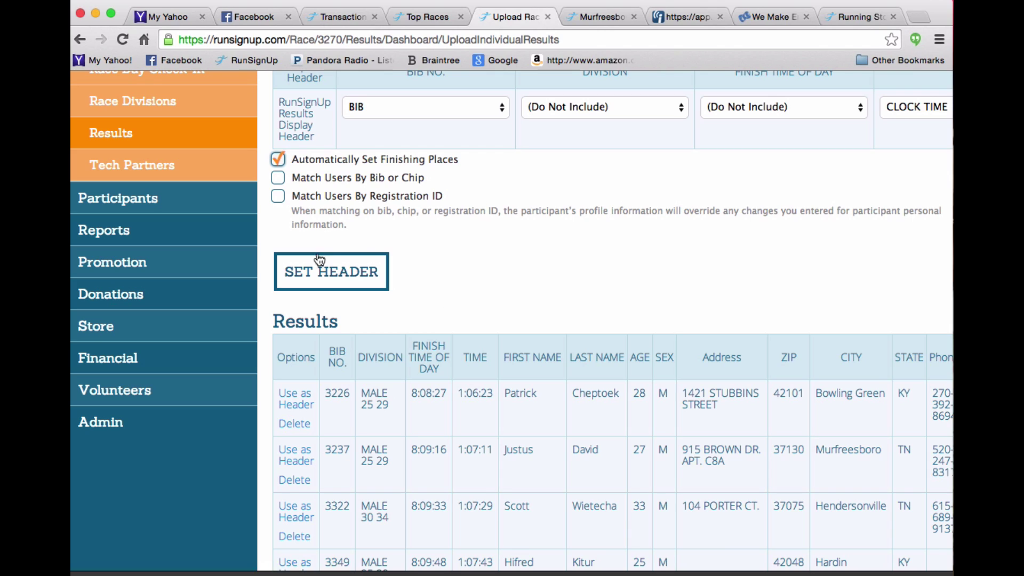
Apply SET HEADER to load the results for review, then view the public Murfreesboro results.
left_click(323, 271)
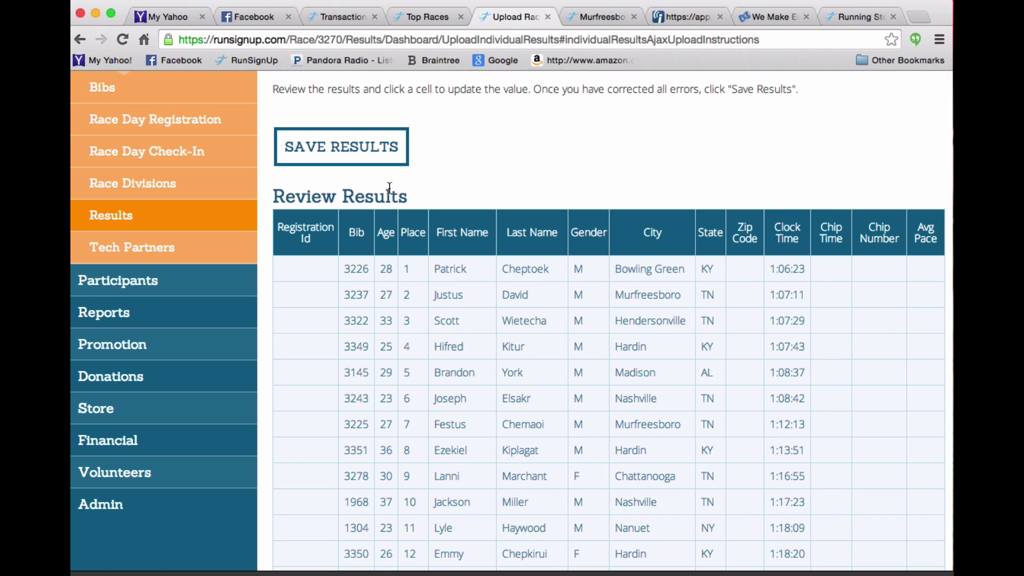
left_click(595, 19)
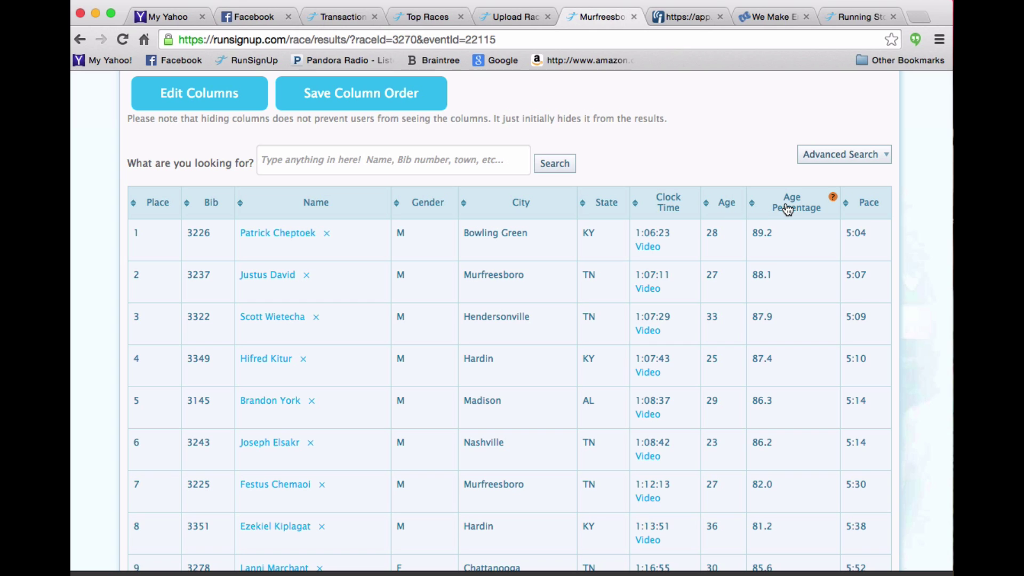
left_click_drag(866, 206, 707, 197)
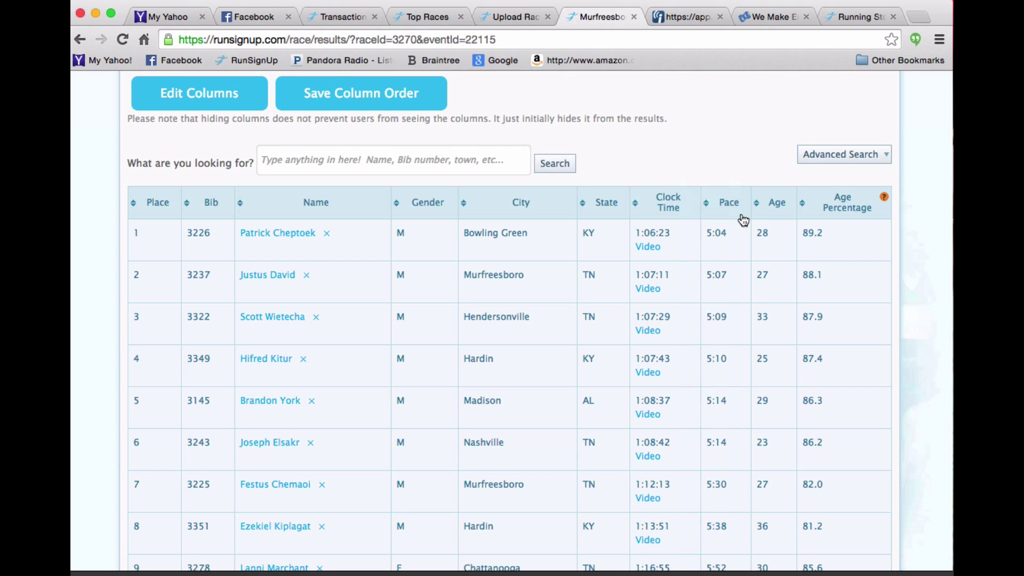
left_click(196, 99)
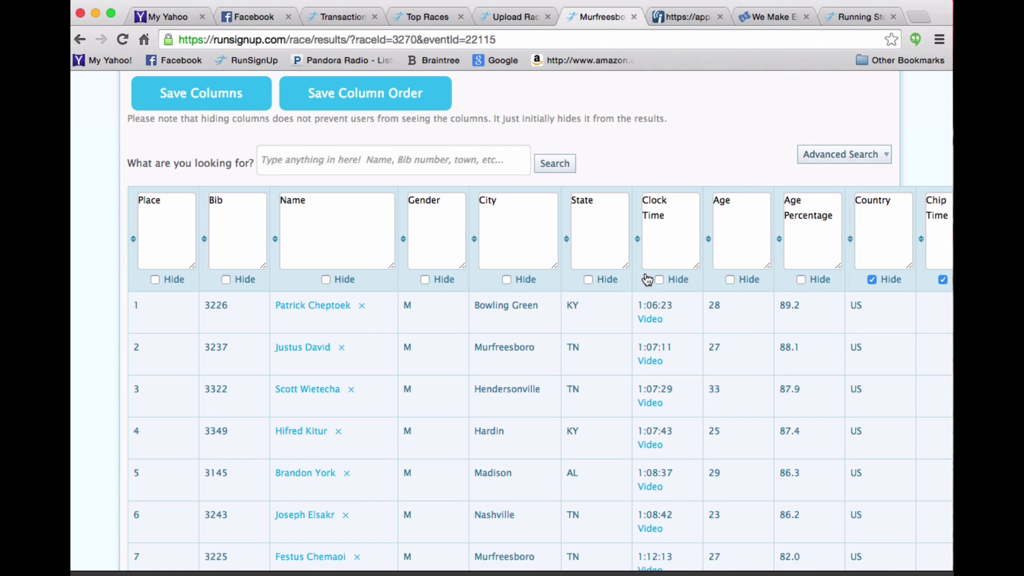
scroll(647, 279, "right", 4)
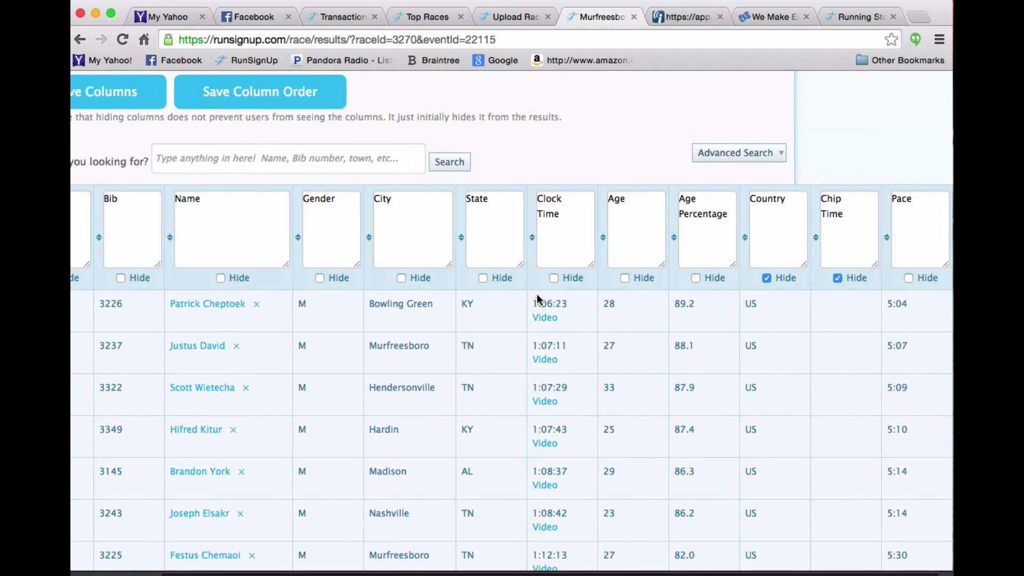
scroll(537, 294, "left", 4)
left_click(223, 101)
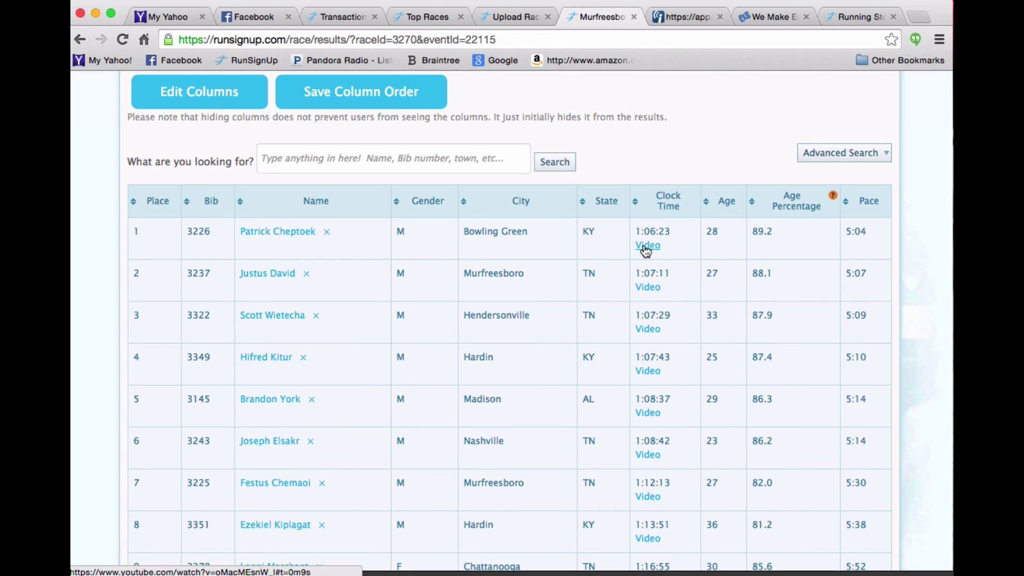
Watch the second finisher's YouTube finish-line clip, paused at the finish clock.
left_click(647, 293)
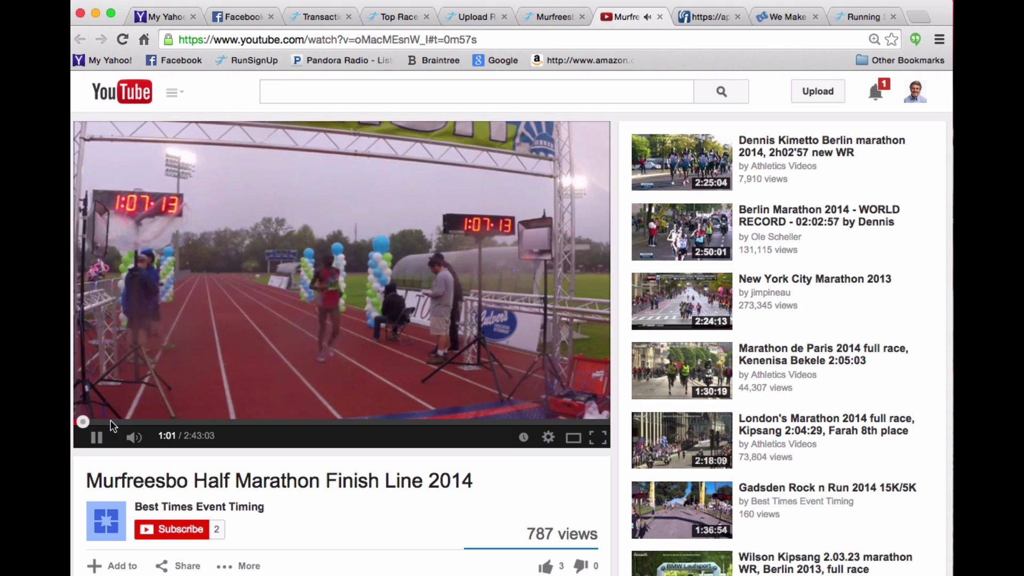
left_click(99, 438)
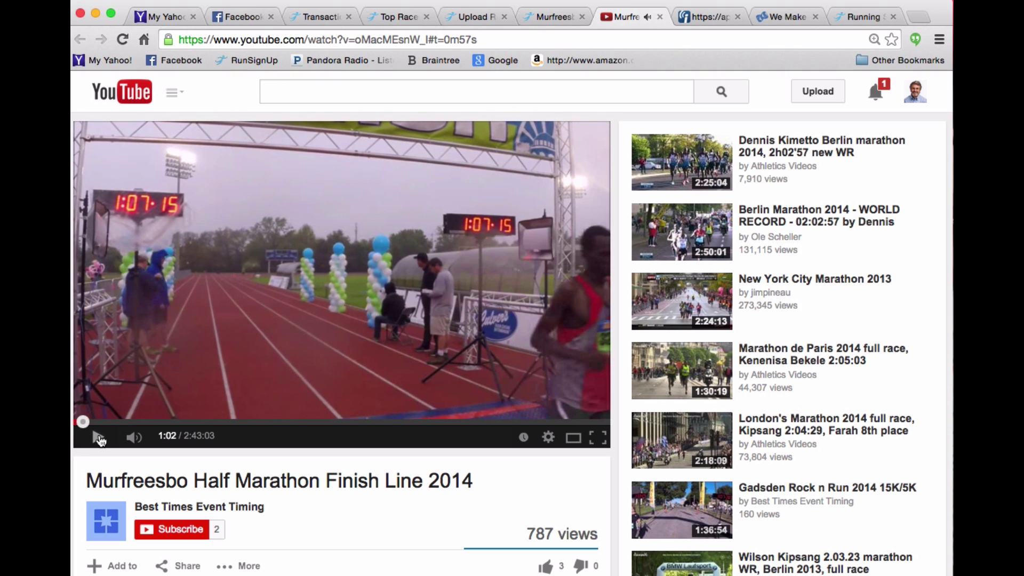
left_click(545, 17)
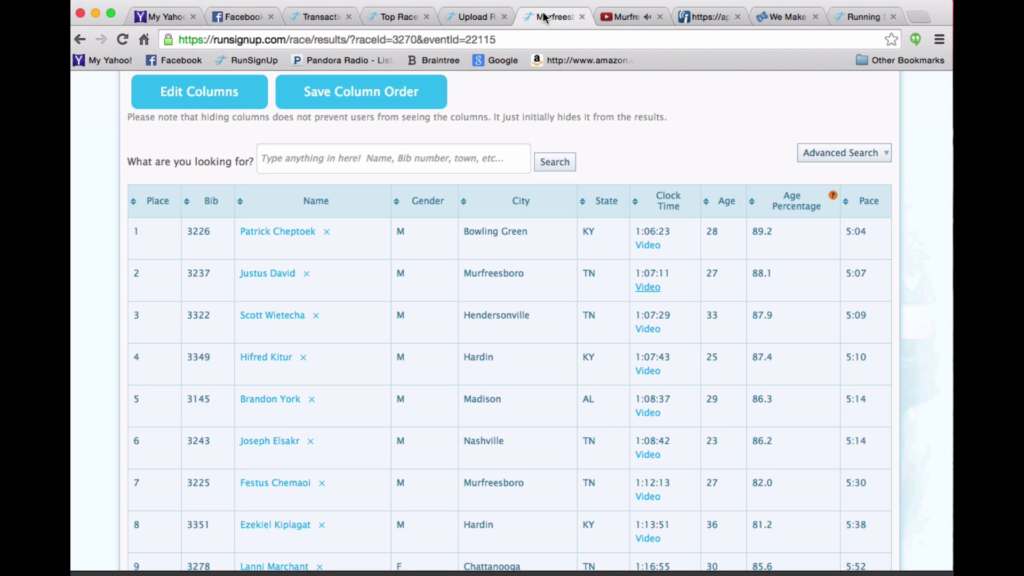
Jump the results table to page 200, places 1991–2000.
scroll(579, 333, "down", 5)
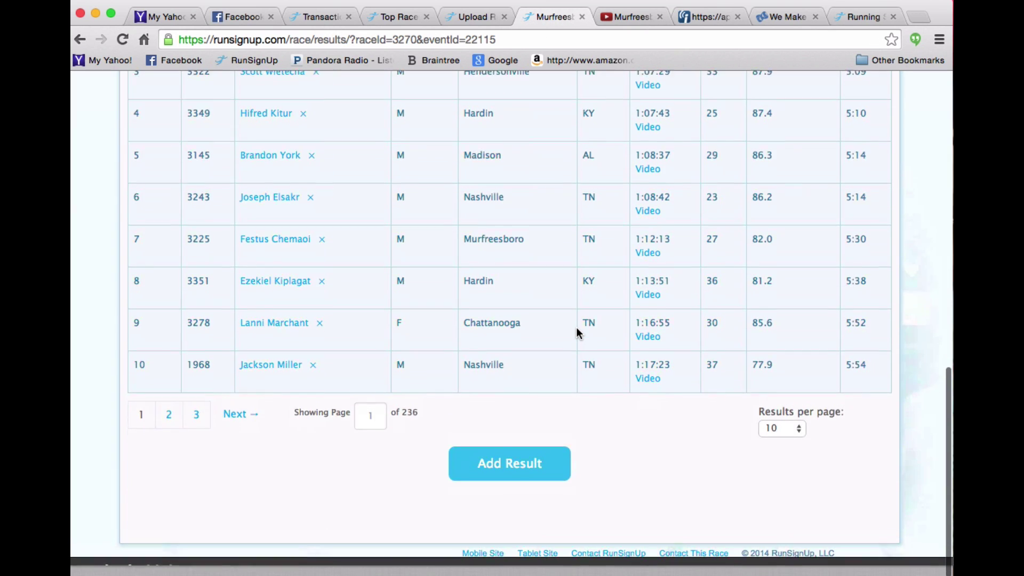
double_click(362, 431)
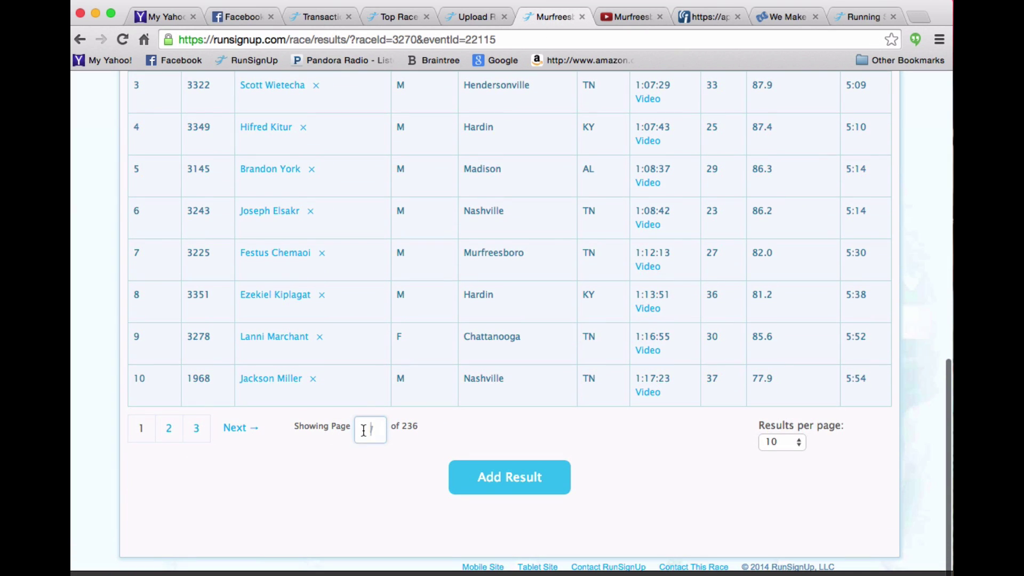
type("200")
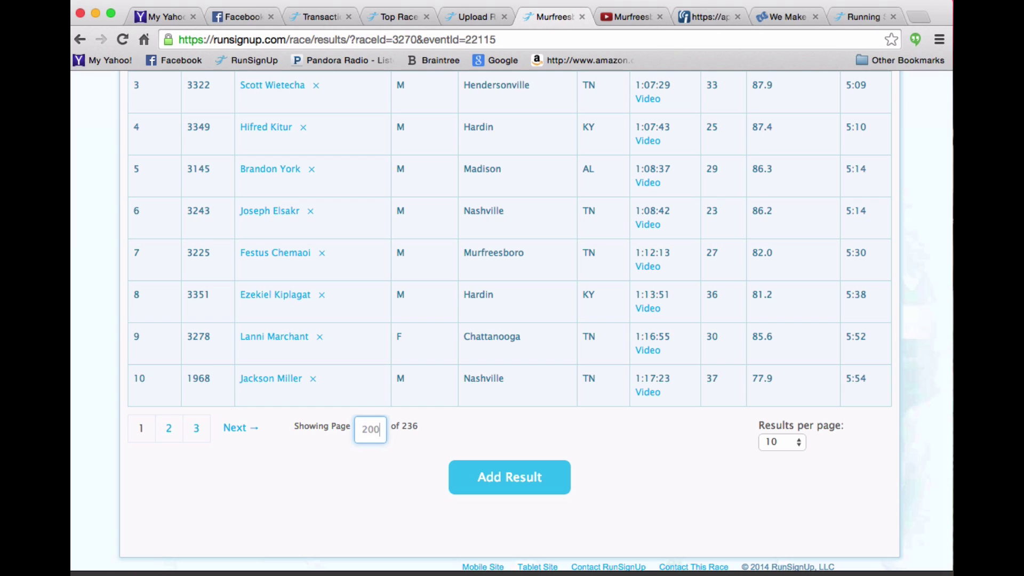
key("Return")
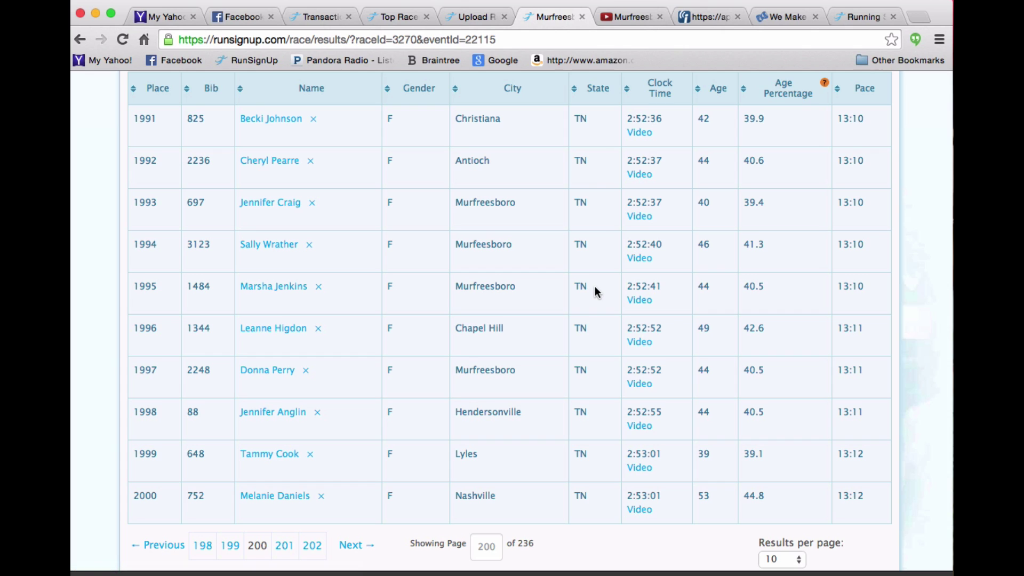
Return to Existing Individual Results and open the result video settings.
left_click(463, 17)
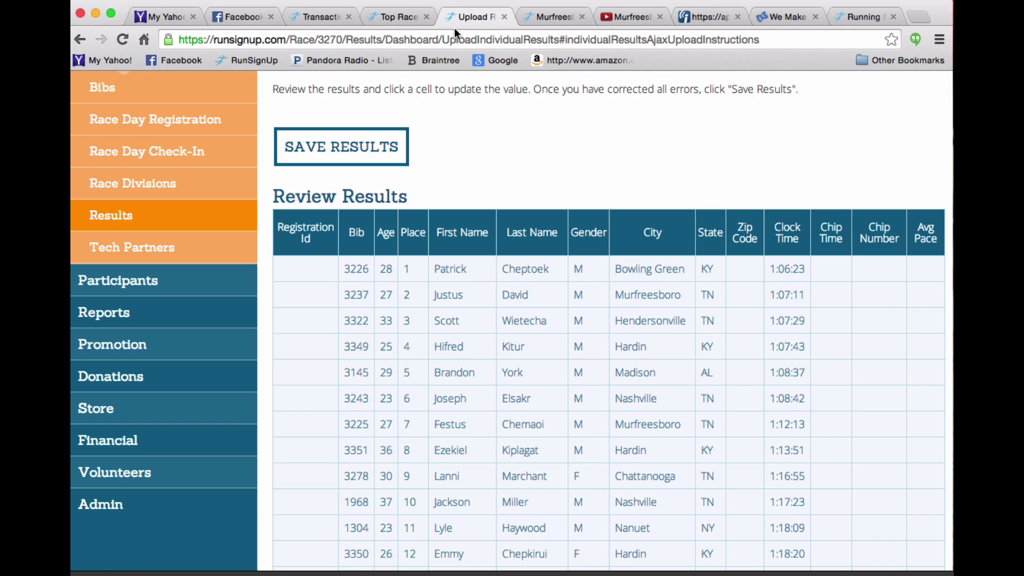
left_click(78, 39)
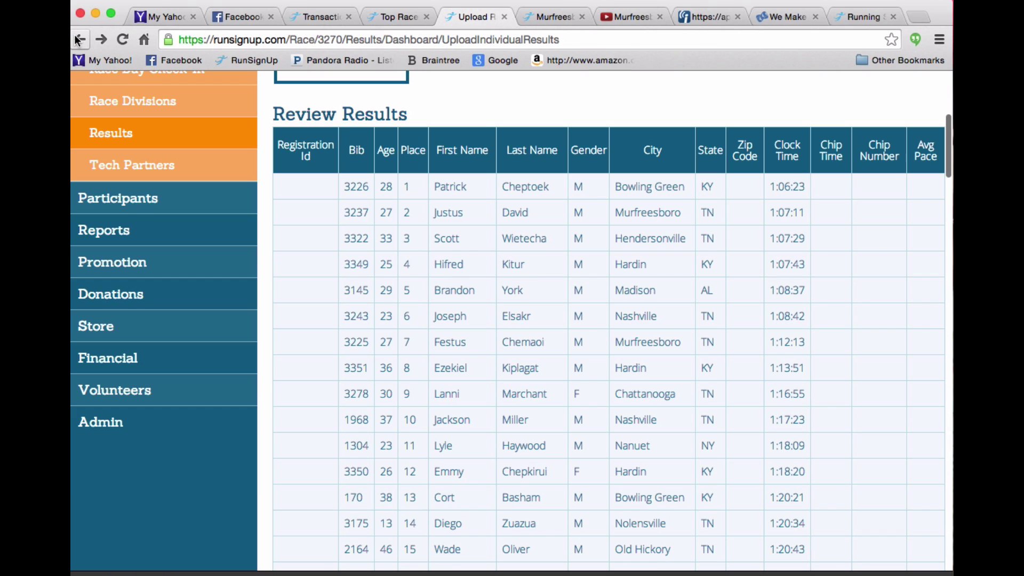
left_click(78, 40)
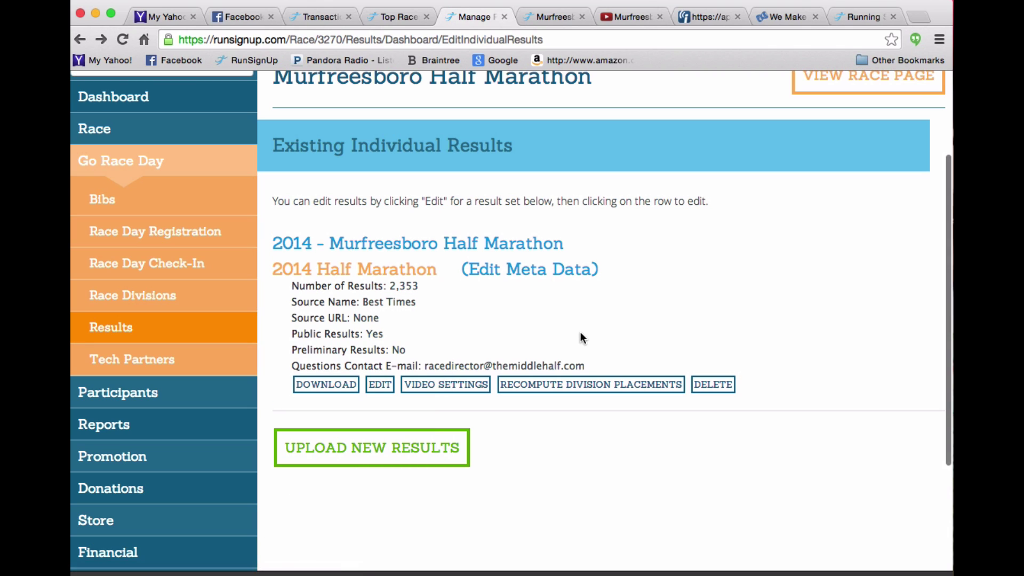
left_click(433, 385)
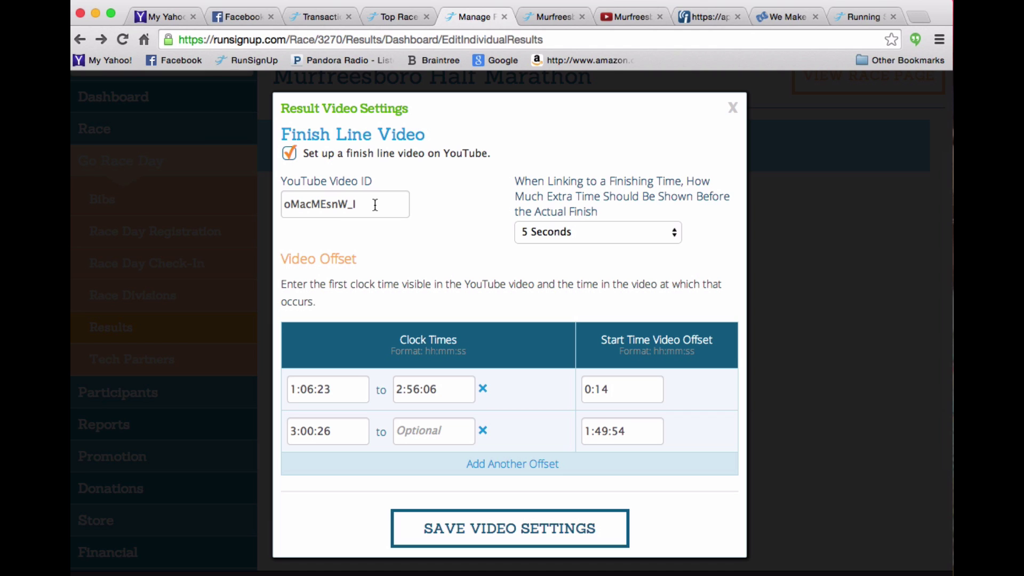
Select the video ID oMacMEsnW_I in the YouTube finish-line video address.
left_click(622, 18)
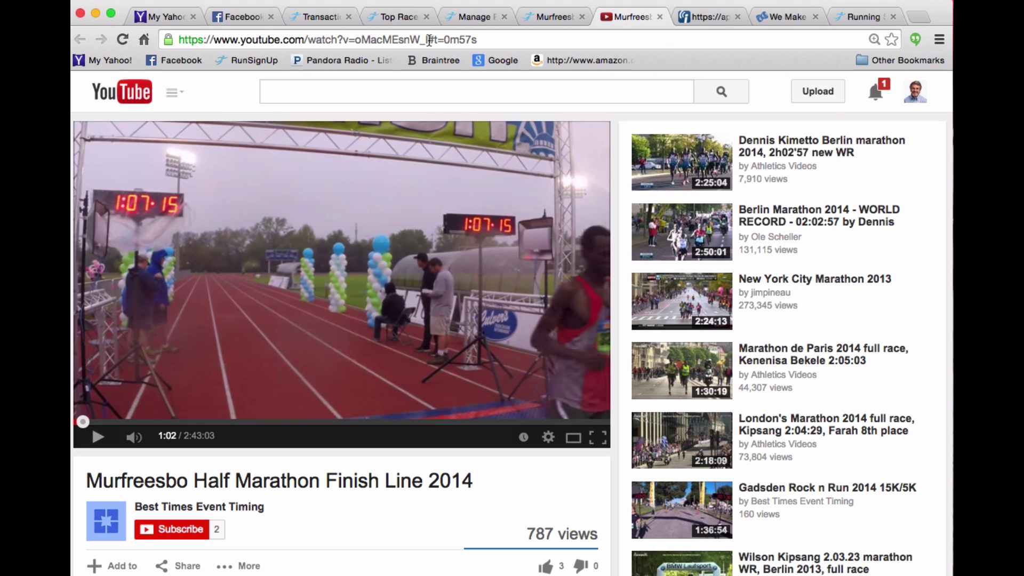
left_click_drag(430, 39, 353, 33)
left_click(556, 12)
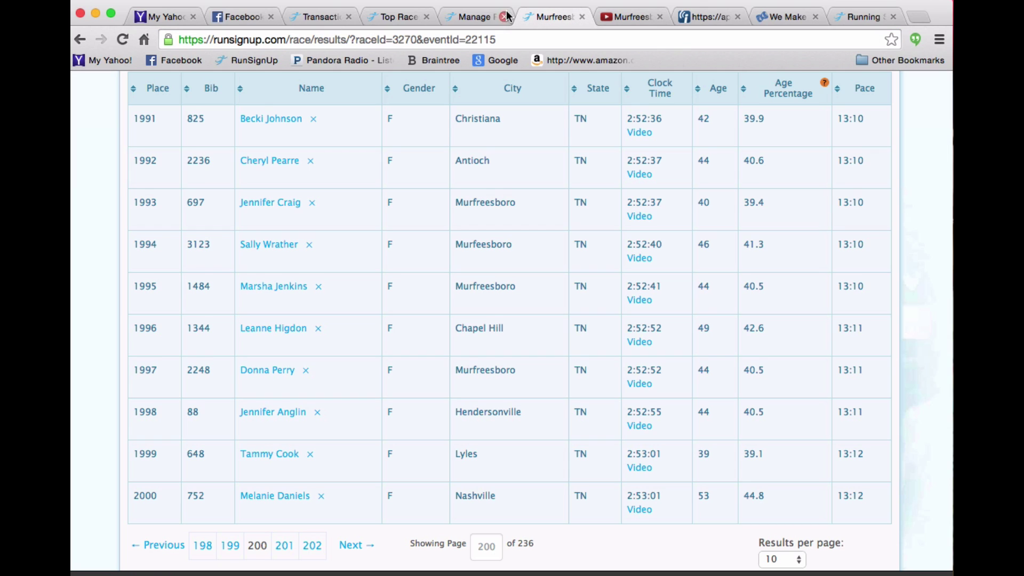
Review the video offsets: 1:06:23 at 0:14 and 3:00:26 at 1:49:54.
left_click(476, 16)
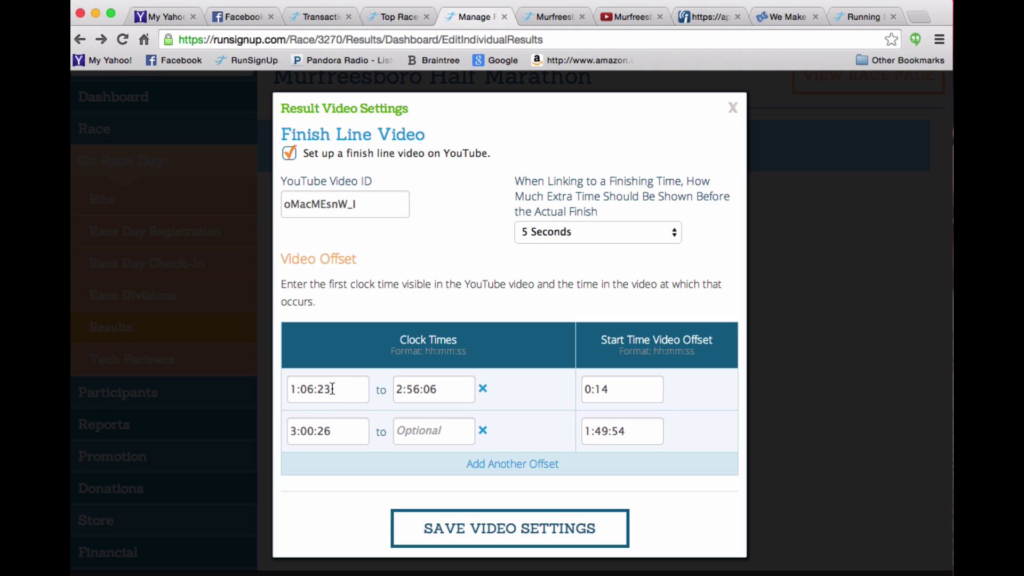
left_click(589, 387)
Close video settings and page the public results from 202 through 212 (places 2111–2120).
left_click(733, 109)
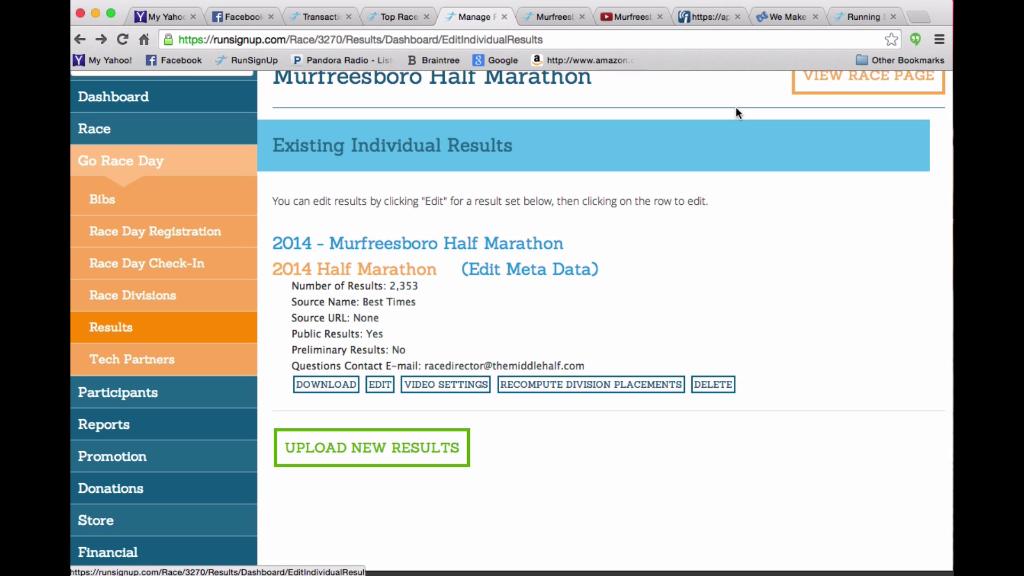
left_click(556, 17)
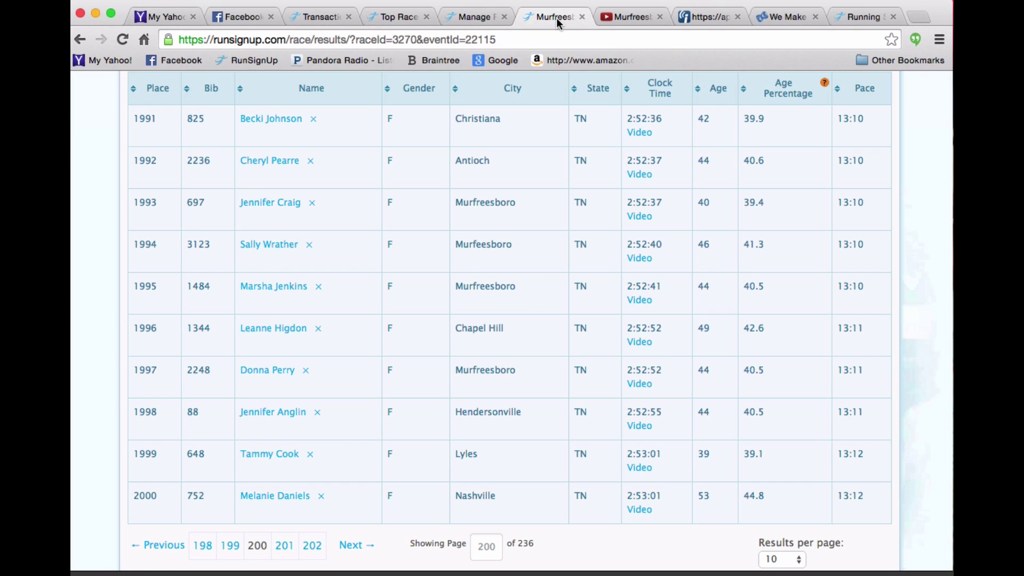
left_click(313, 548)
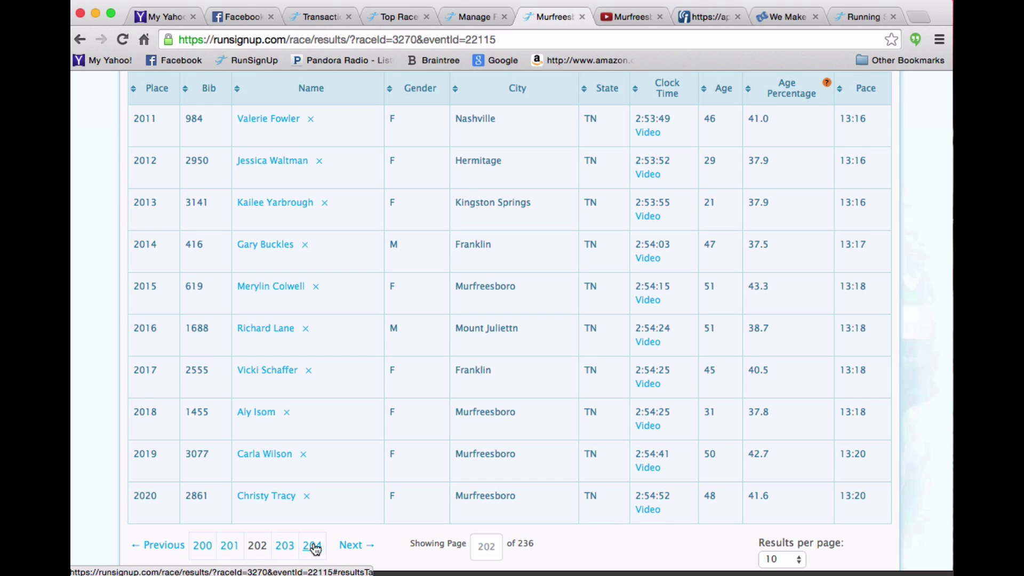
left_click(314, 546)
left_click(314, 547)
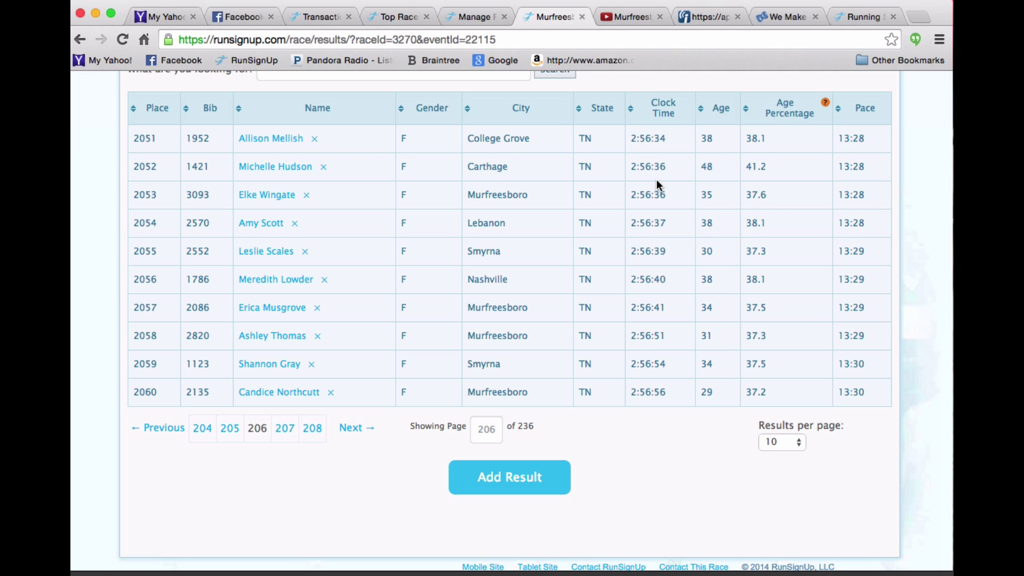
left_click(314, 429)
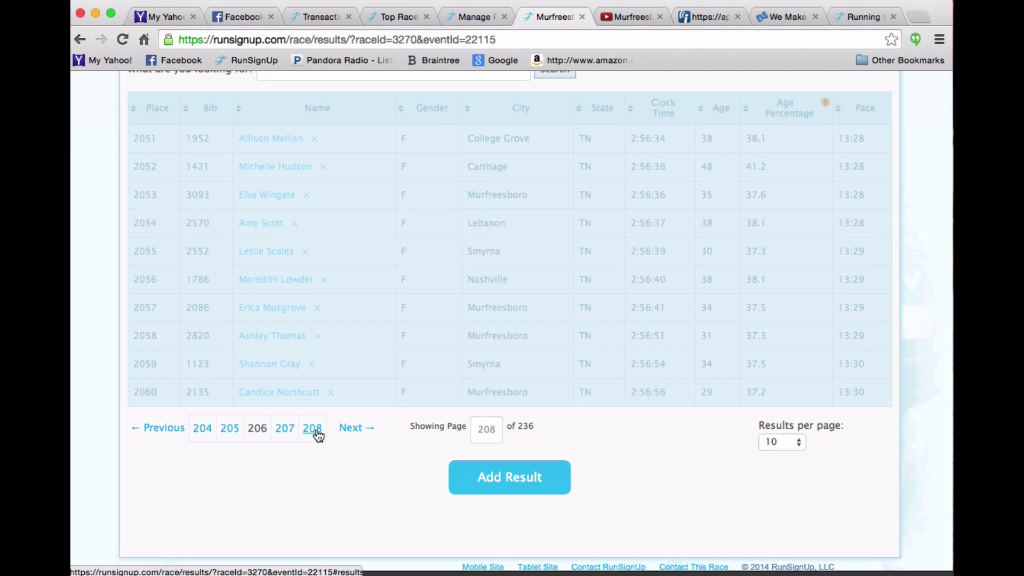
left_click(316, 431)
left_click(315, 435)
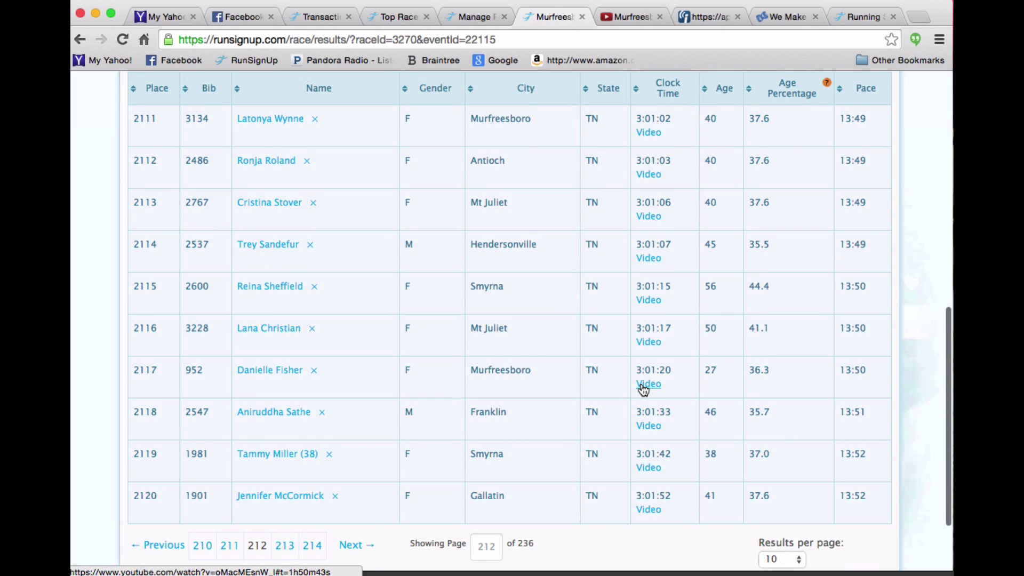
Check place 2117's finish-line video pauses at clock 3:01:20, then return to page 212.
left_click(644, 384)
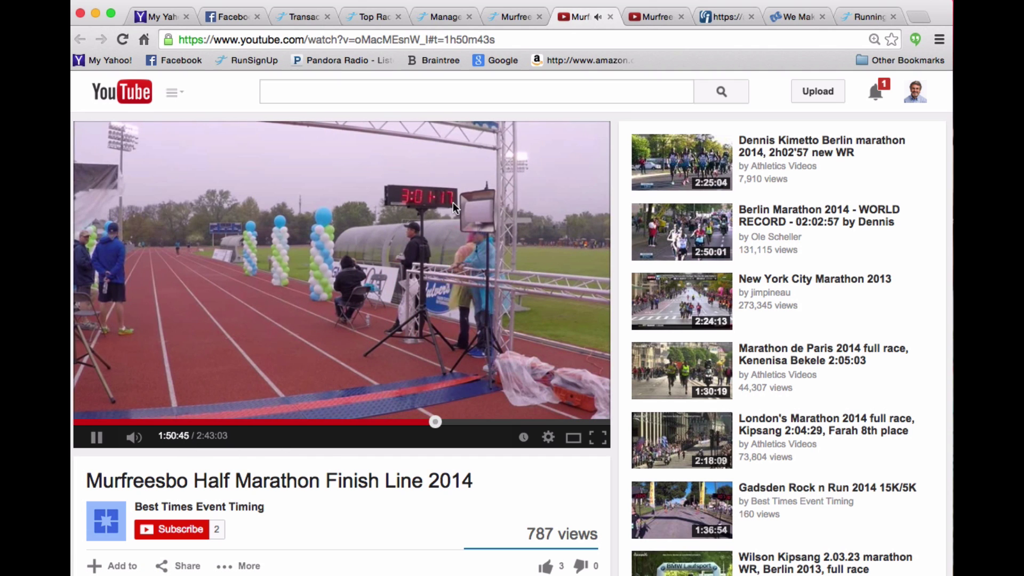
left_click(97, 437)
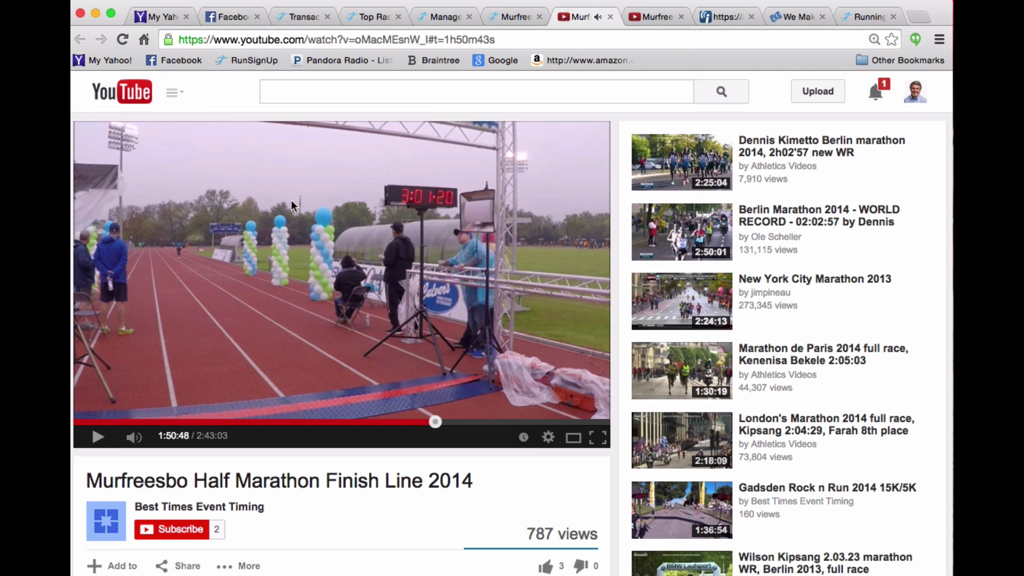
left_click(510, 19)
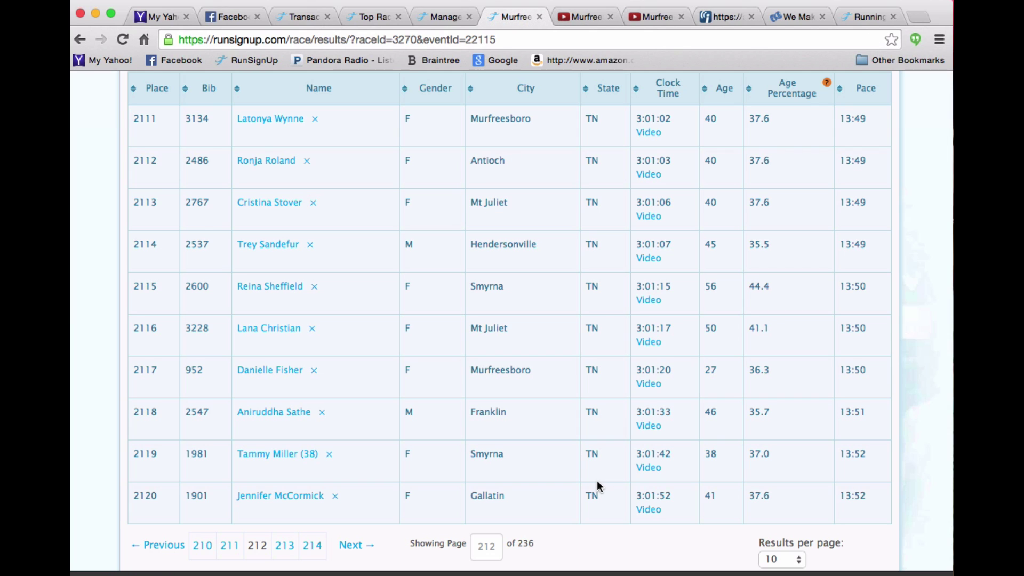